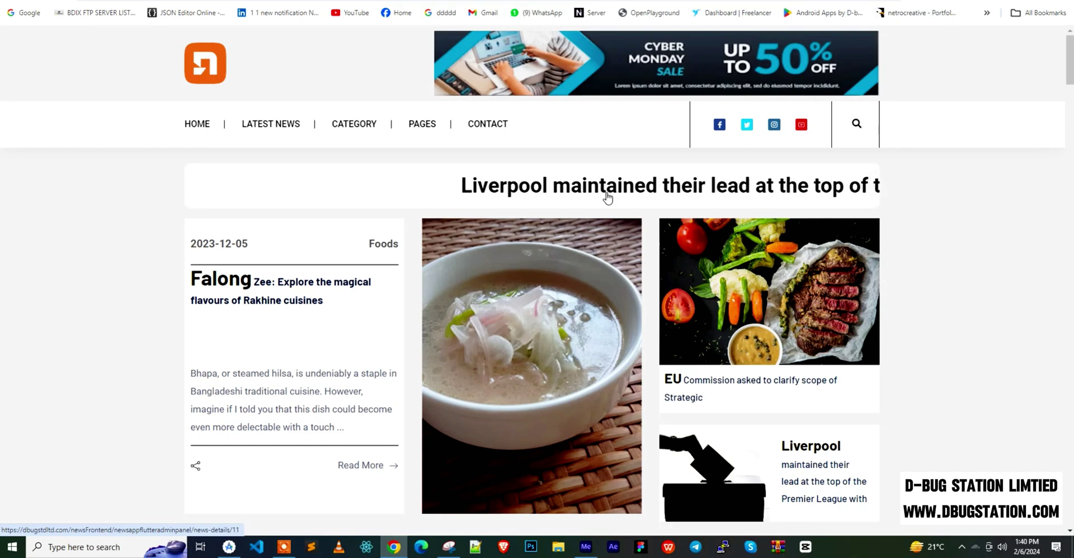
- Scroll down through the whole home page, then jump back to the top
mouse_move(443, 135)
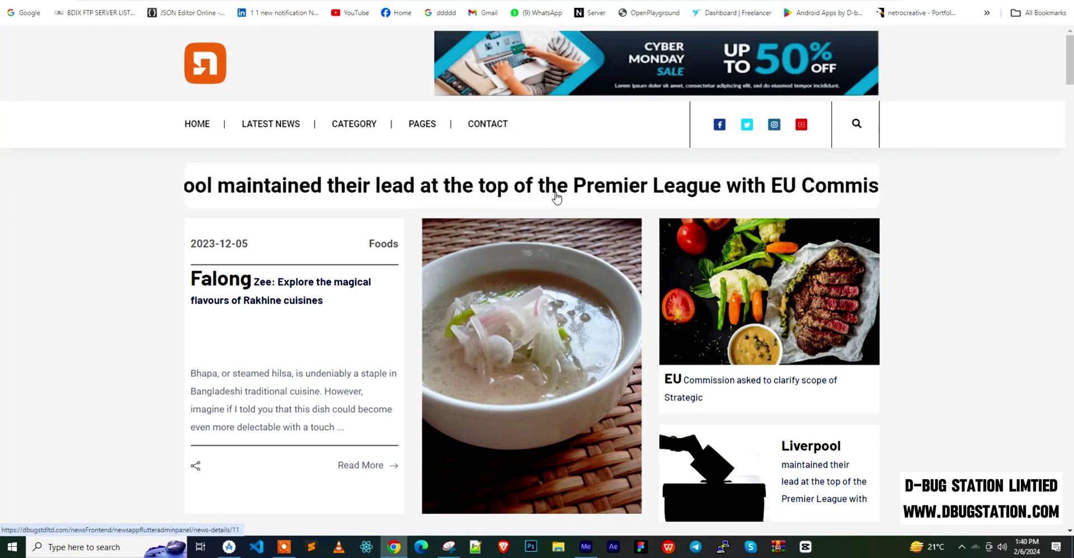
scroll(553, 199, "down", 10)
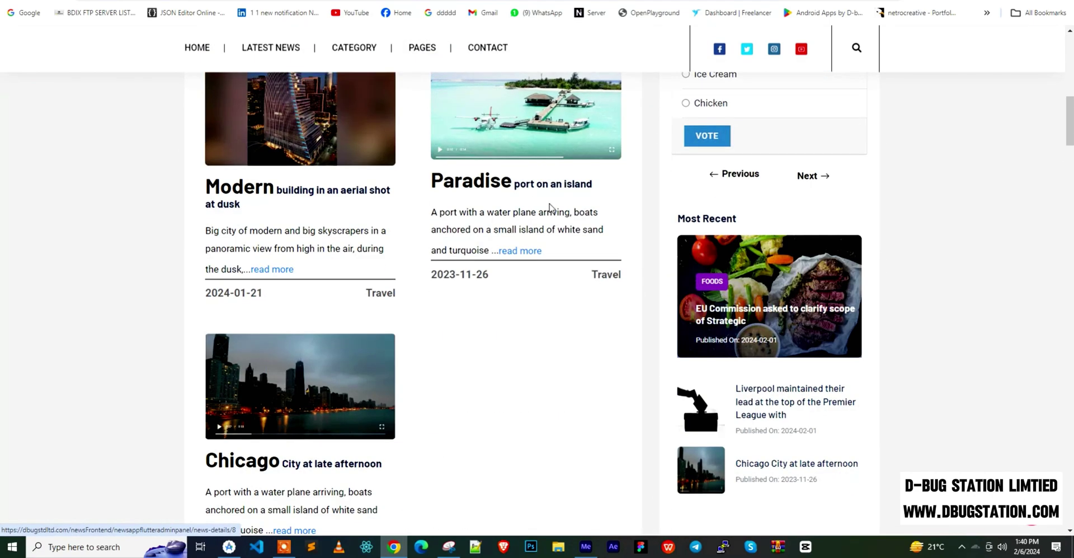
scroll(551, 208, "up", 10)
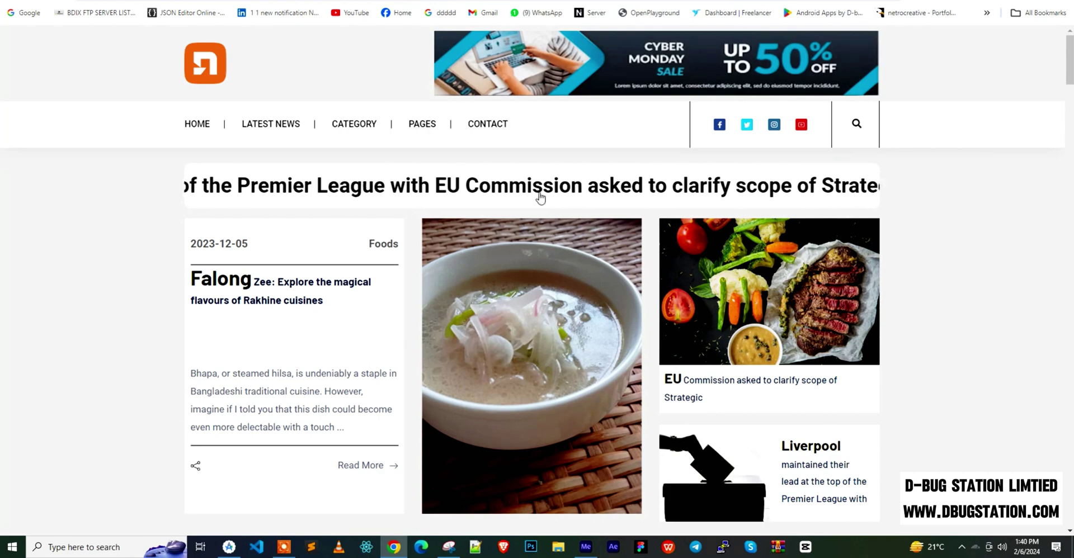
scroll(717, 213, "down", 3)
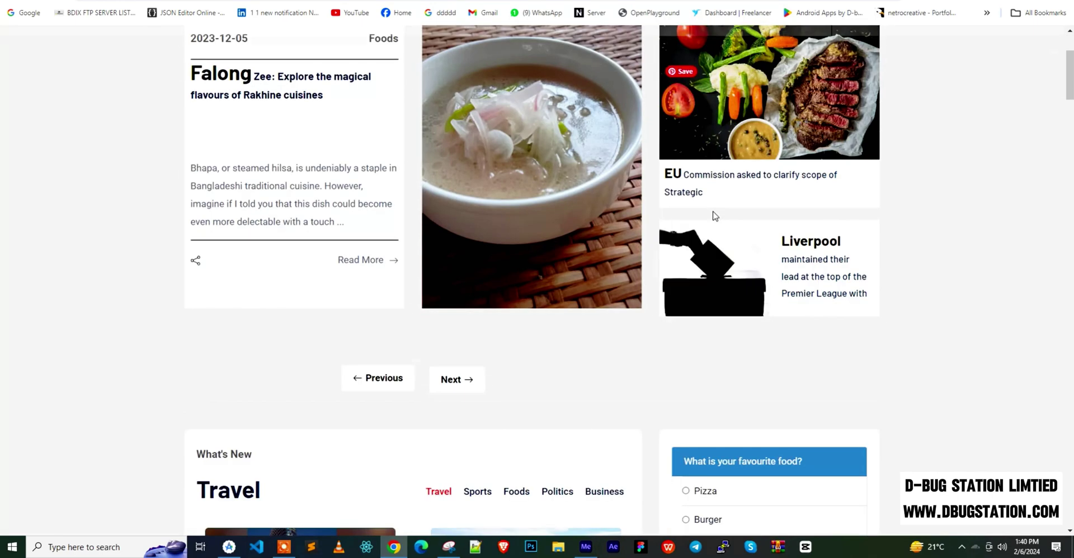
scroll(715, 215, "down", 8)
scroll(714, 215, "down", 10)
scroll(714, 216, "down", 4)
scroll(713, 216, "down", 3)
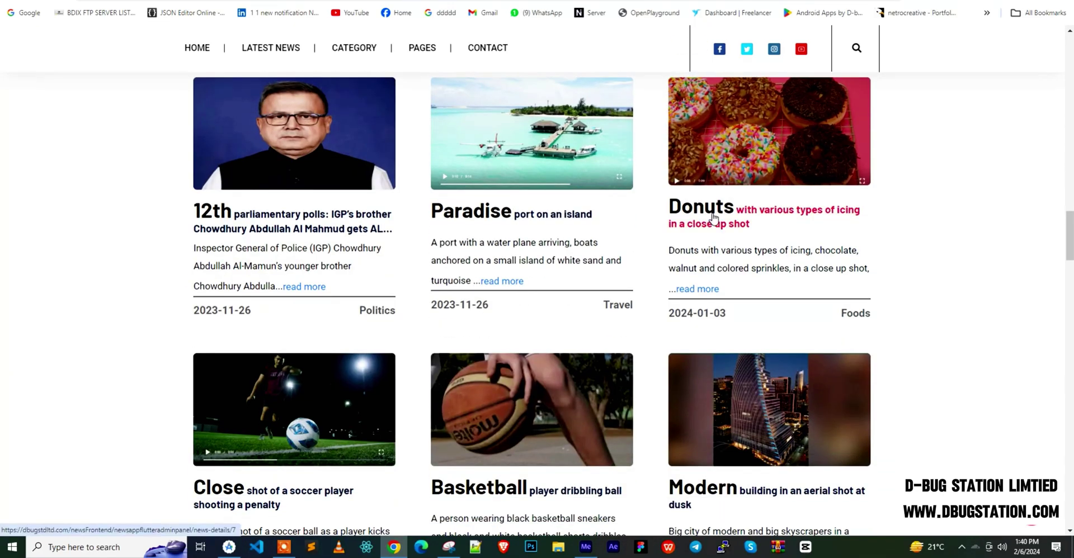
scroll(713, 217, "down", 4)
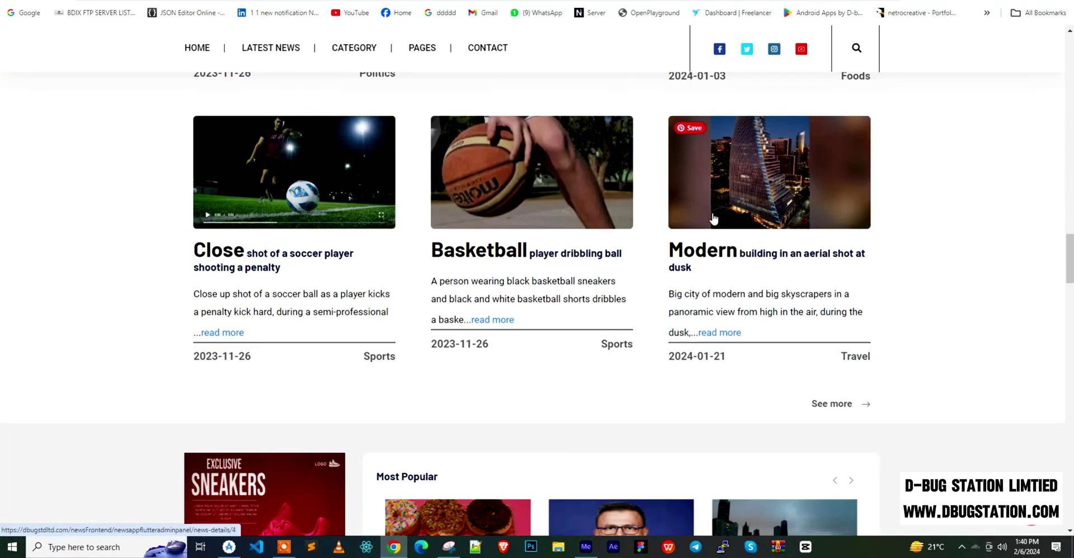
scroll(712, 221, "down", 4)
scroll(711, 223, "down", 10)
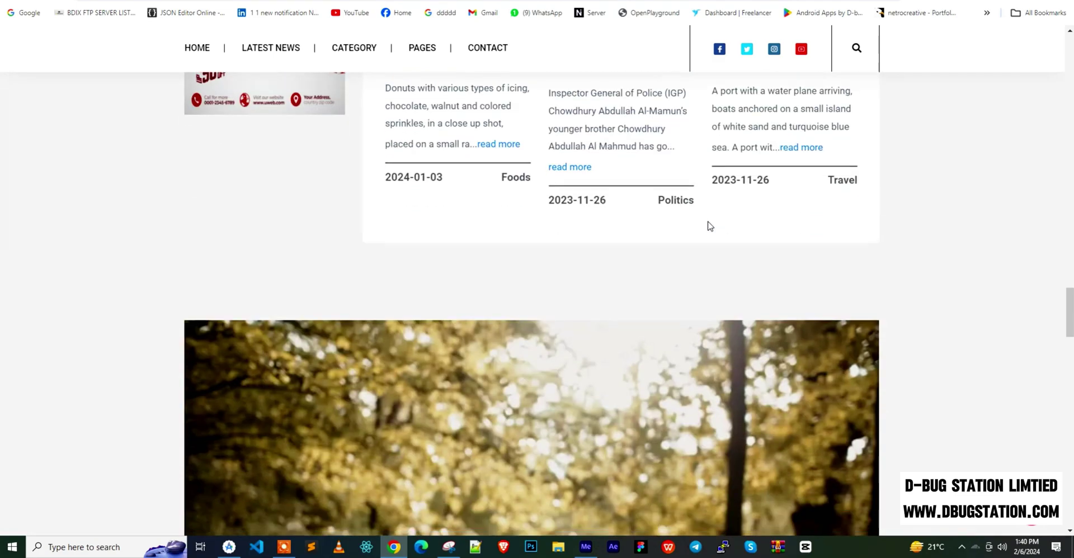
scroll(706, 227, "down", 4)
scroll(705, 231, "down", 5)
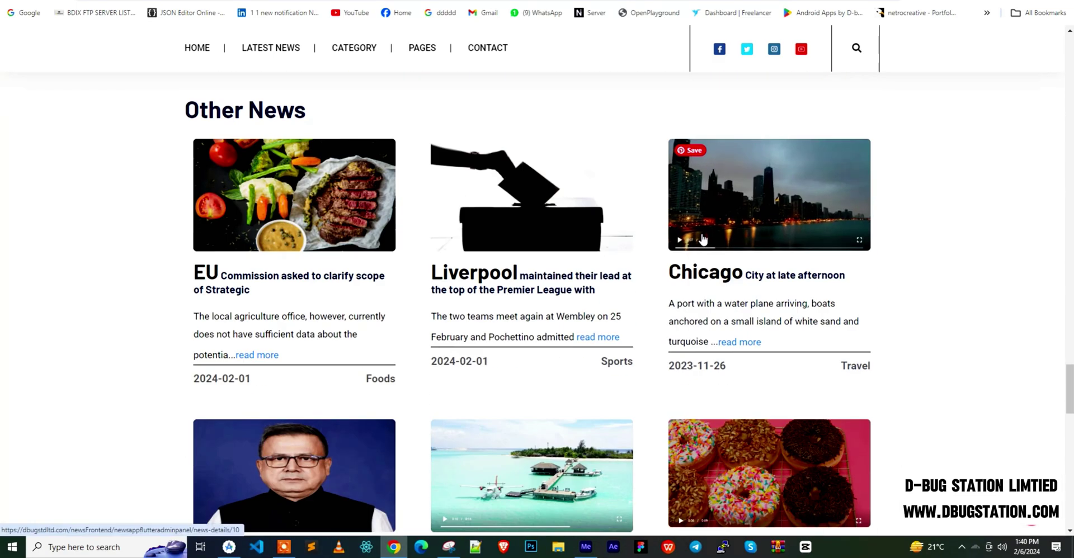
scroll(703, 240, "down", 8)
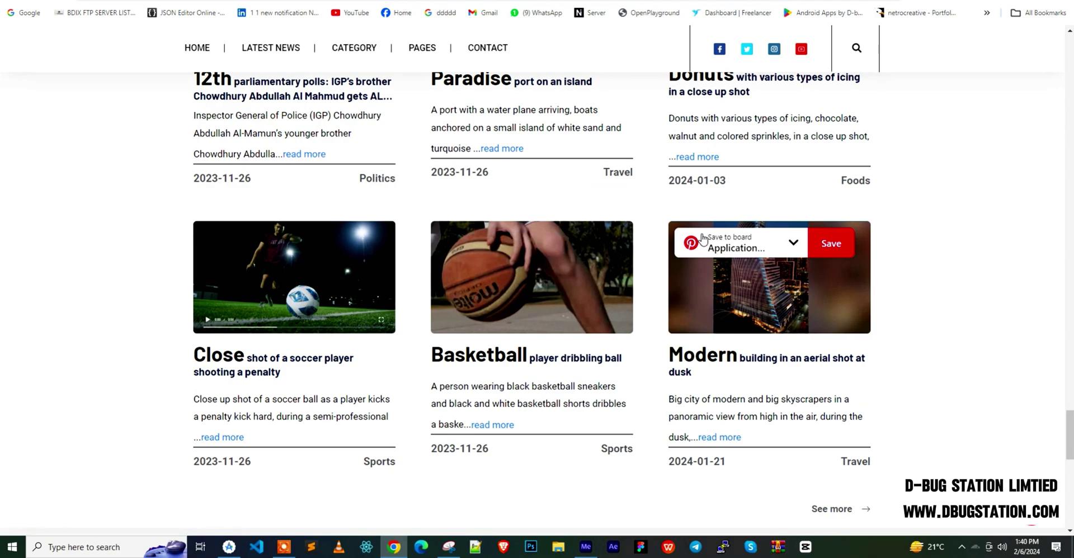
scroll(614, 387, "down", 10)
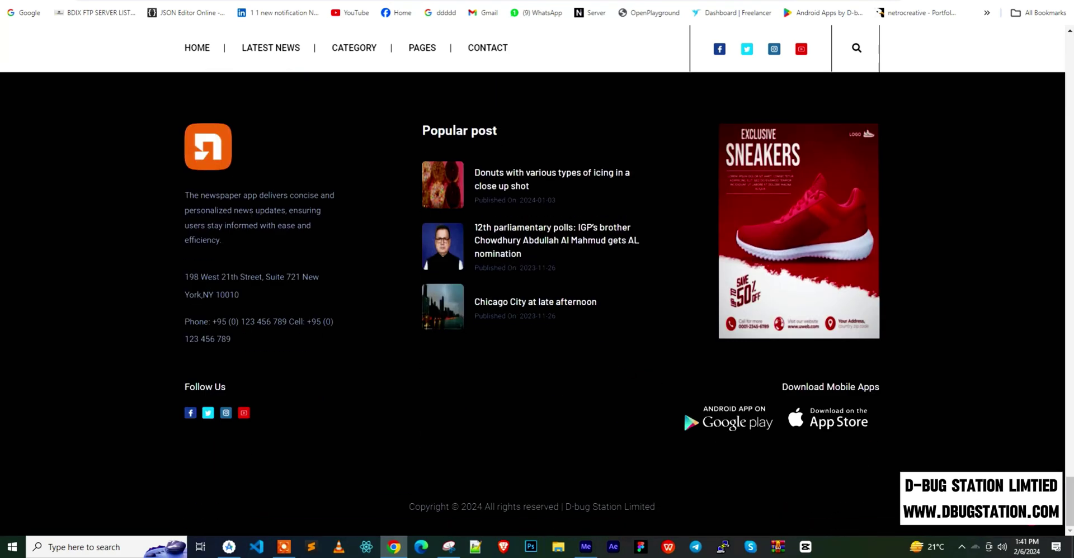
left_click(1032, 517)
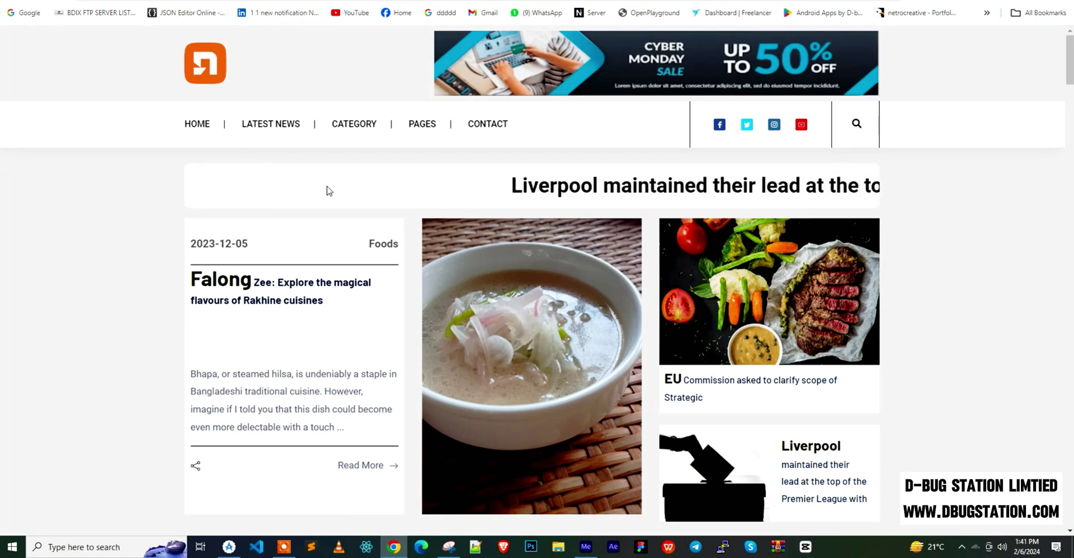
- Open the Liverpool Premier League article, skim it, and return to the home page
left_click(764, 194)
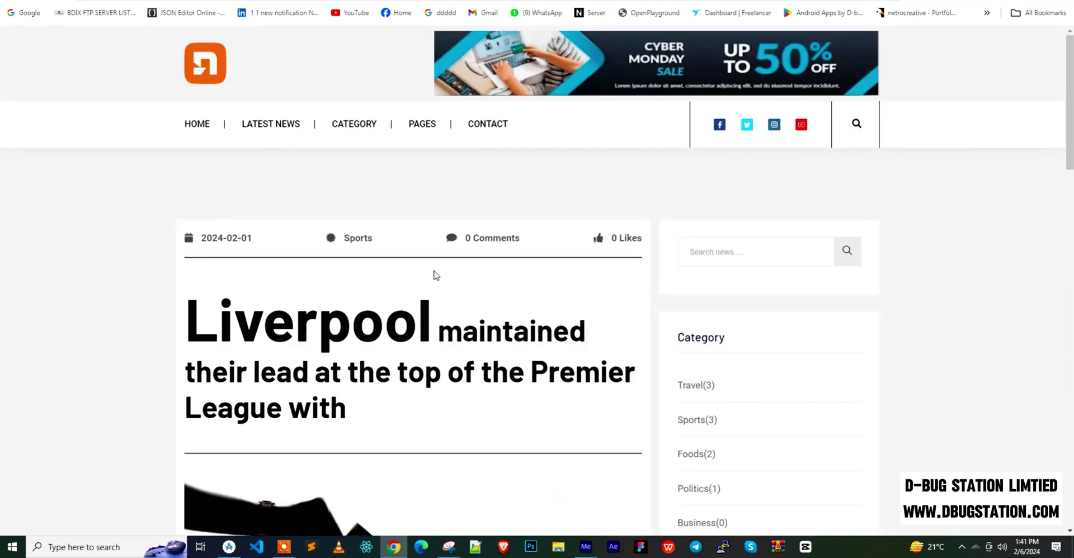
scroll(434, 275, "down", 5)
scroll(434, 275, "up", 5)
scroll(80, 266, "down", 4)
scroll(80, 266, "up", 5)
left_click(205, 63)
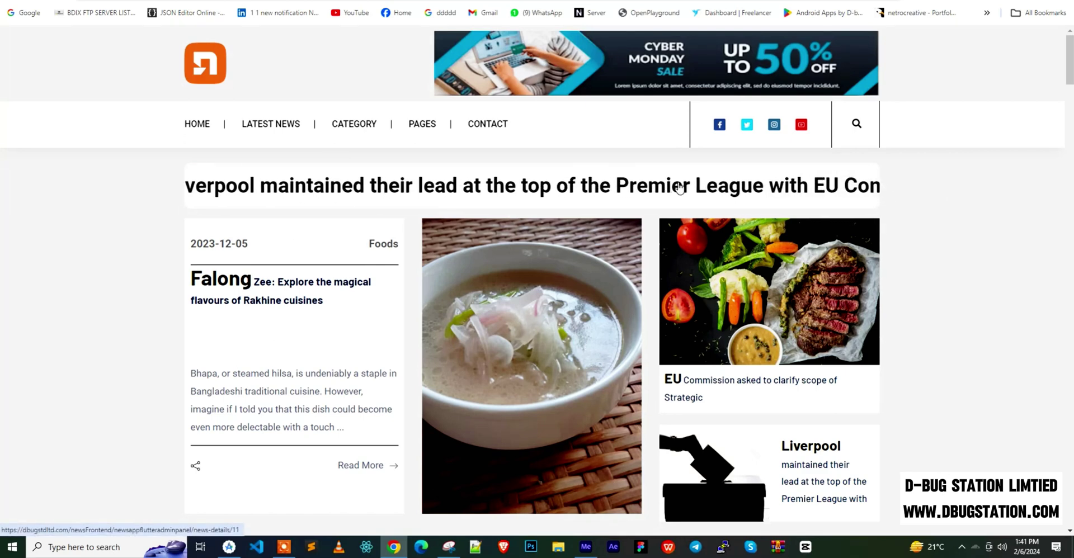
- Advance the featured carousel five times to the Türkiye Shipwrecks card and open its article
scroll(268, 336, "down", 4)
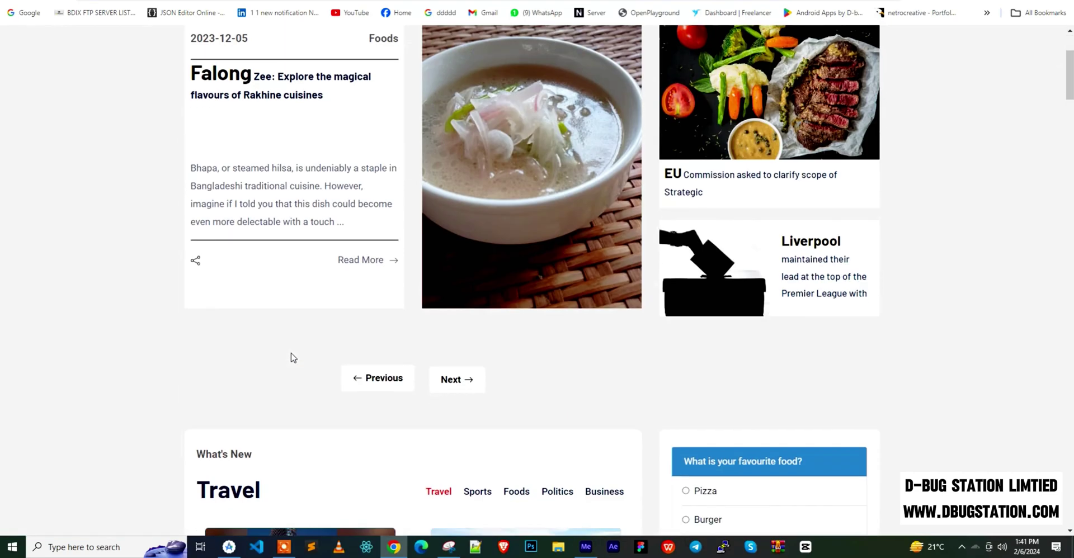
scroll(424, 381, "up", 4)
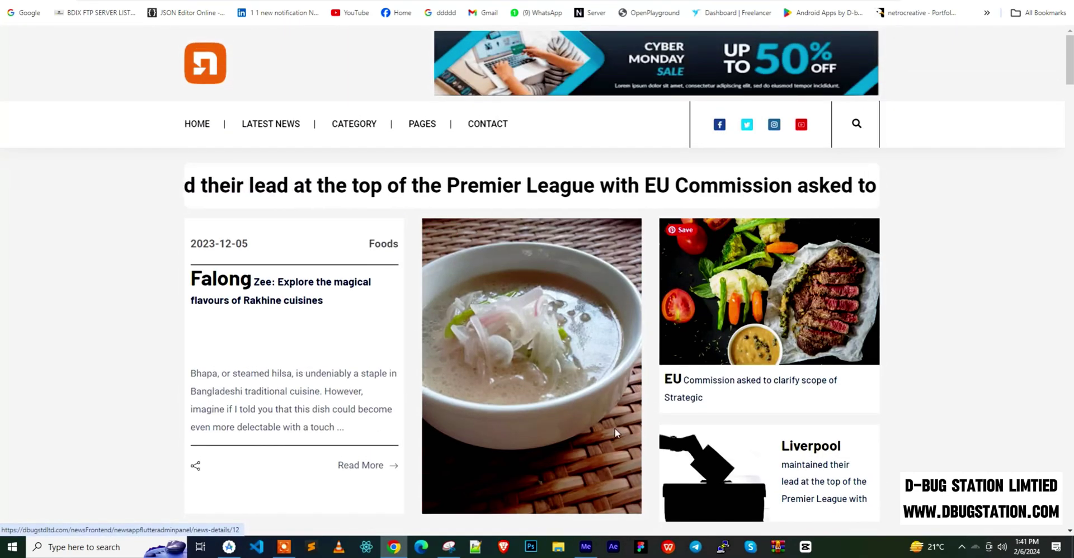
scroll(423, 382, "down", 4)
left_click(466, 385)
left_click(466, 385)
scroll(443, 492, "up", 2)
left_click(443, 509)
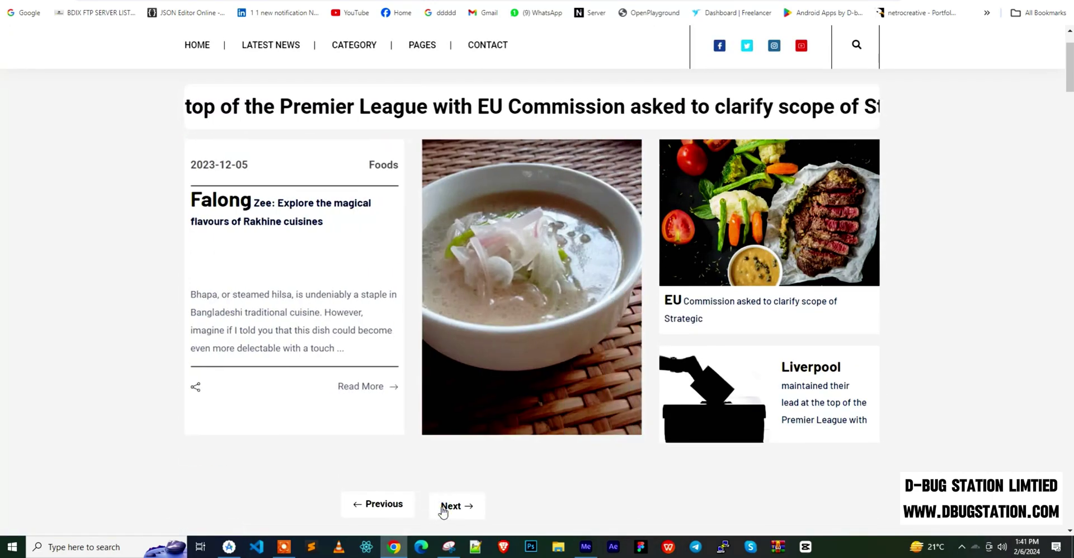
left_click(443, 508)
left_click(443, 507)
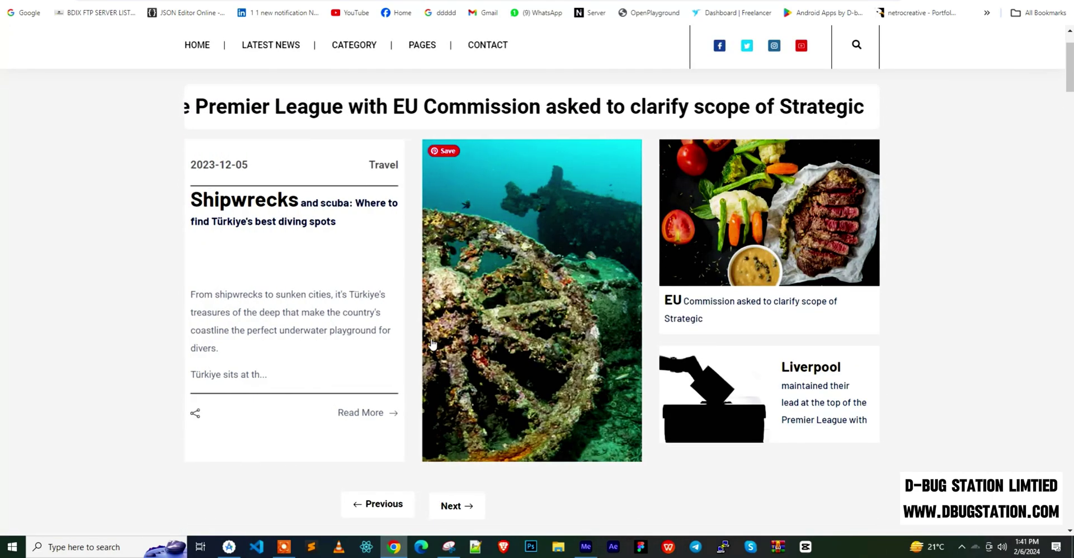
left_click(307, 205)
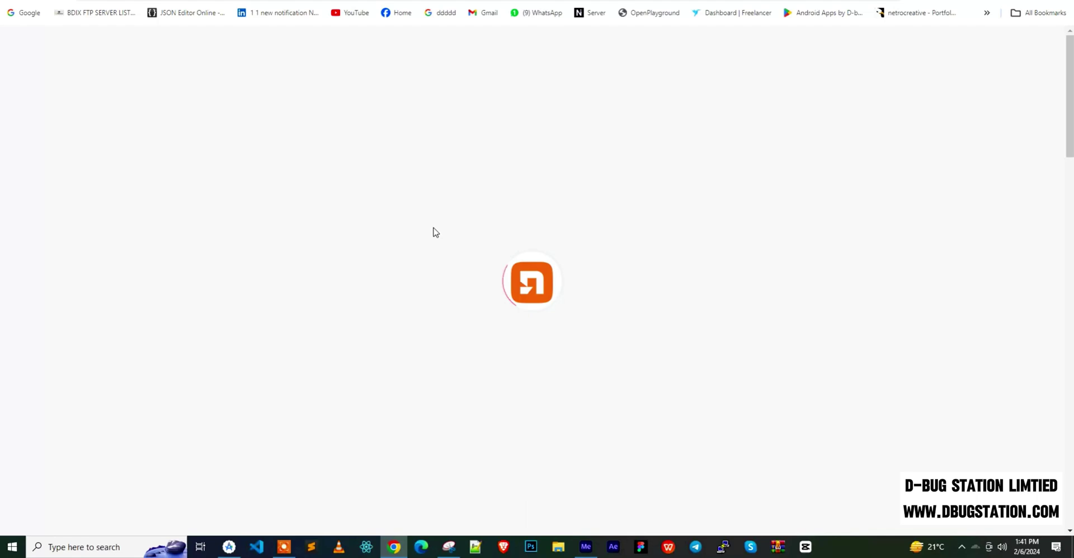
- Select the Shipwrecks article's date 2023-12-05, then clear the selection
scroll(435, 232, "down", 3)
scroll(433, 229, "up", 3)
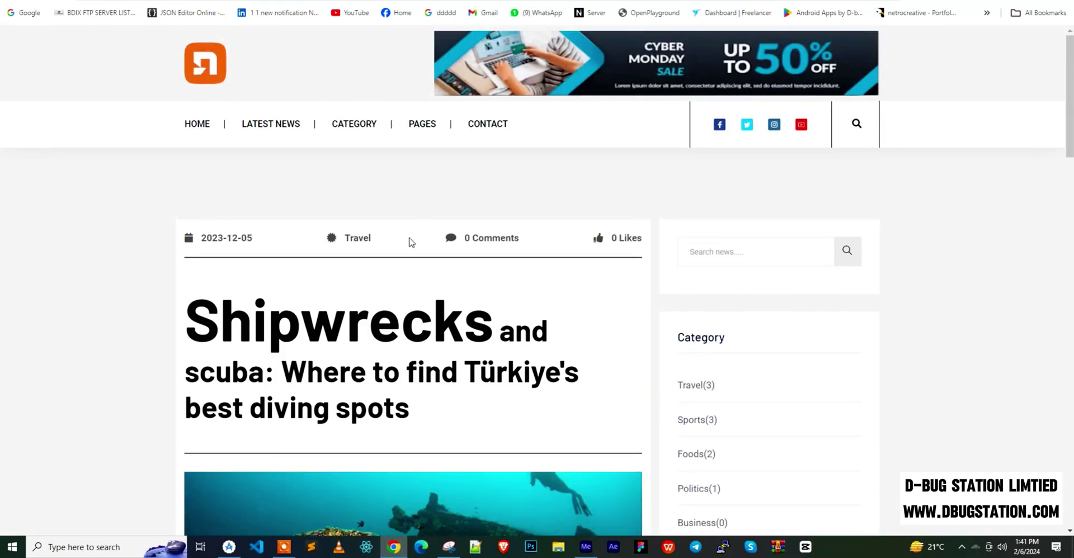
triple_click(239, 237)
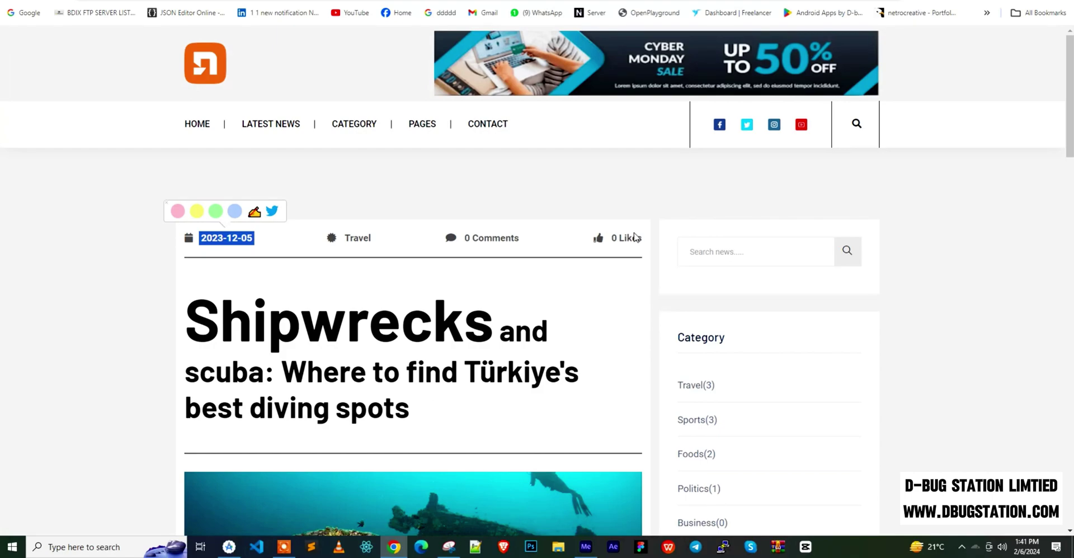
left_click(610, 239)
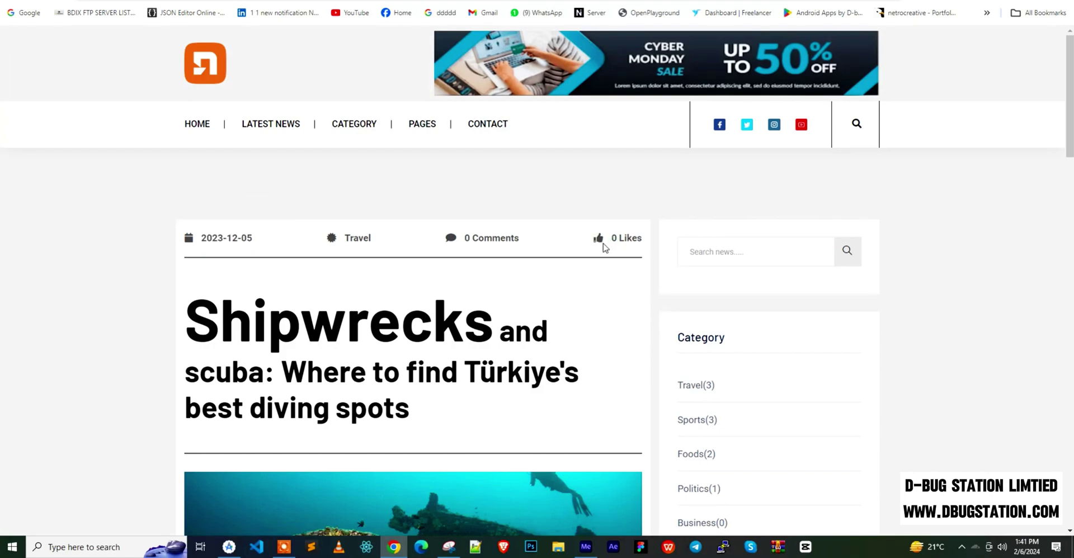
- Open the next story, 'Coral bleaching is cutting deep', and skim it
scroll(582, 283, "down", 15)
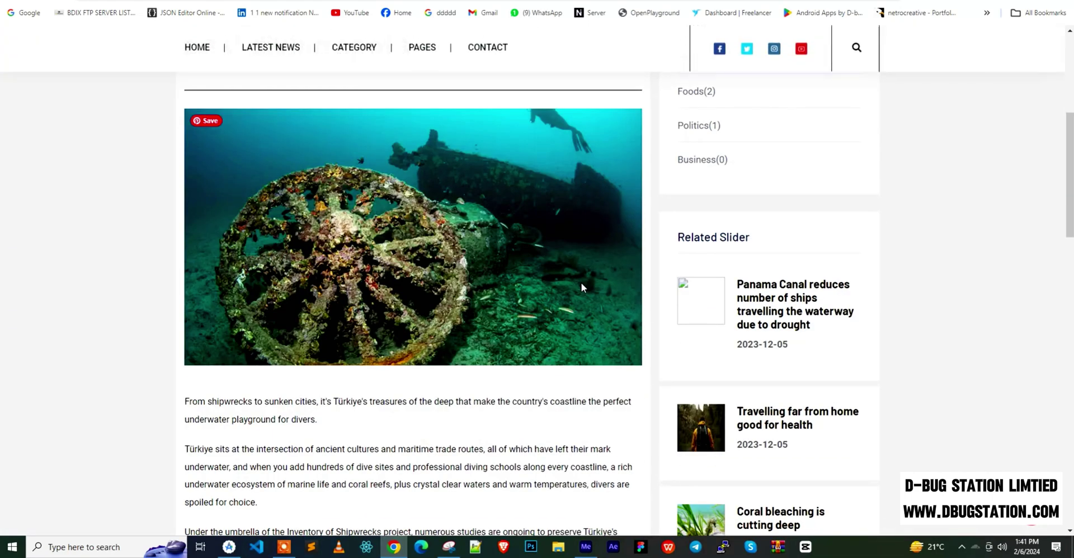
scroll(582, 289, "up", 3)
scroll(561, 303, "down", 3)
scroll(487, 328, "up", 1)
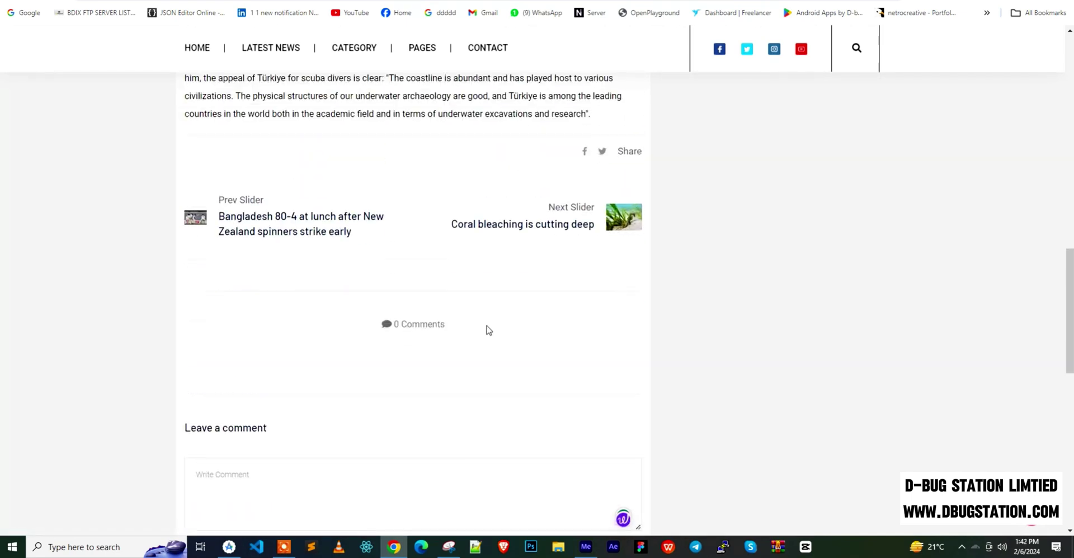
left_click(578, 227)
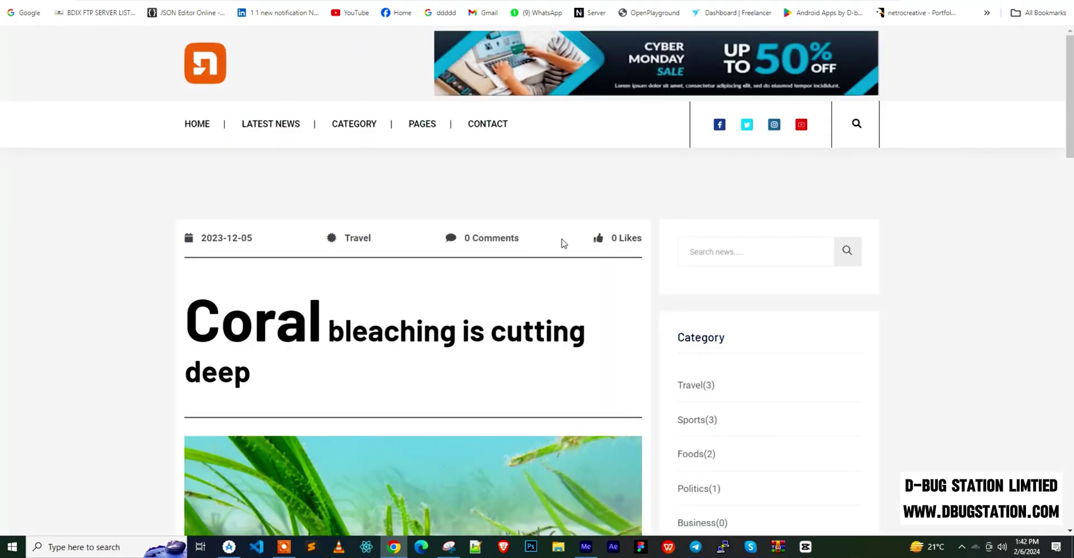
scroll(594, 232, "down", 3)
scroll(595, 232, "up", 3)
- Open the Latest News page and skim it
left_click(263, 127)
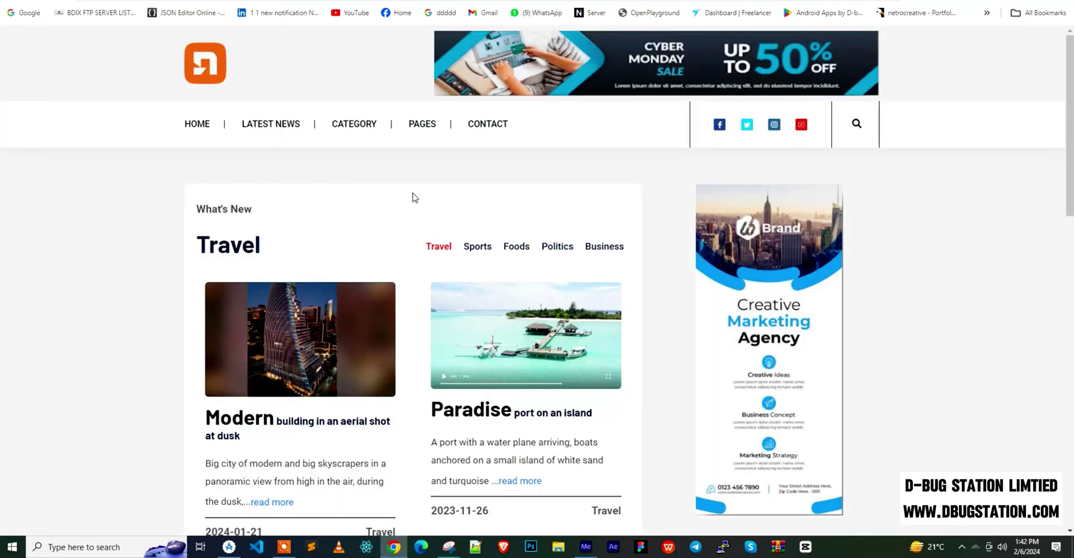
scroll(415, 197, "down", 9)
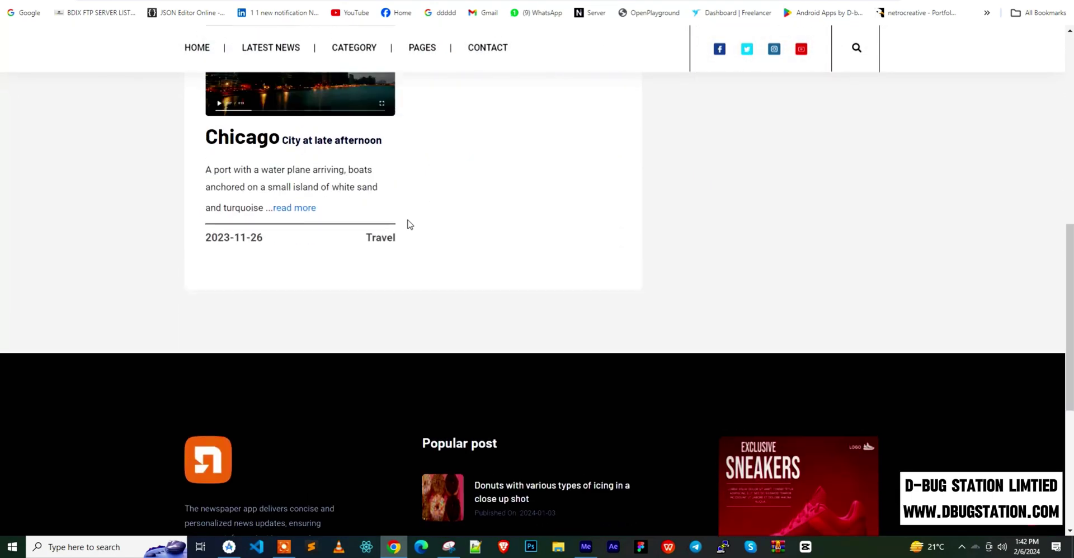
scroll(410, 224, "up", 10)
- Browse the Sports, Foods, Politics and Business stories, ending back on Travel
left_click(478, 249)
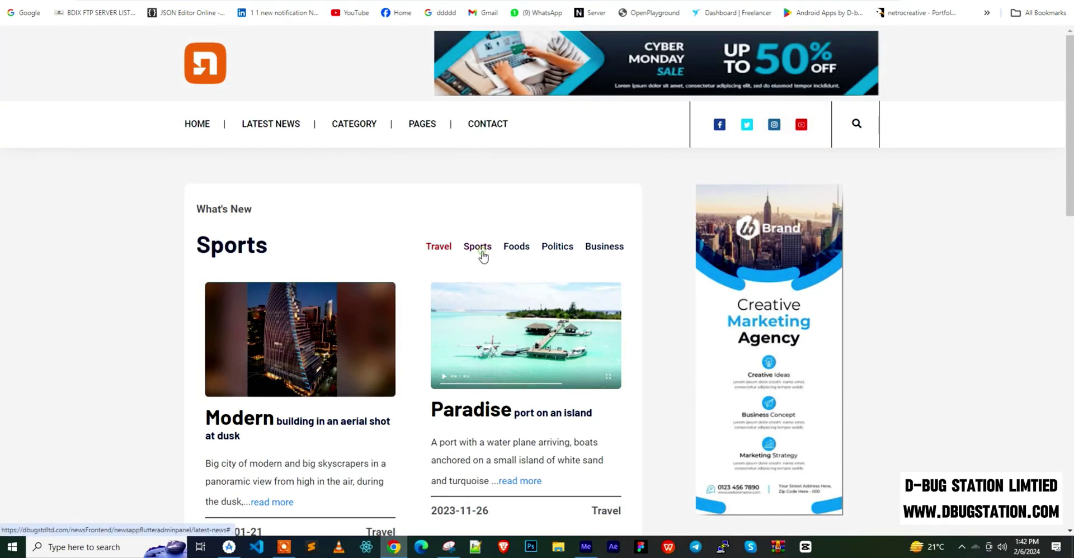
left_click(553, 252)
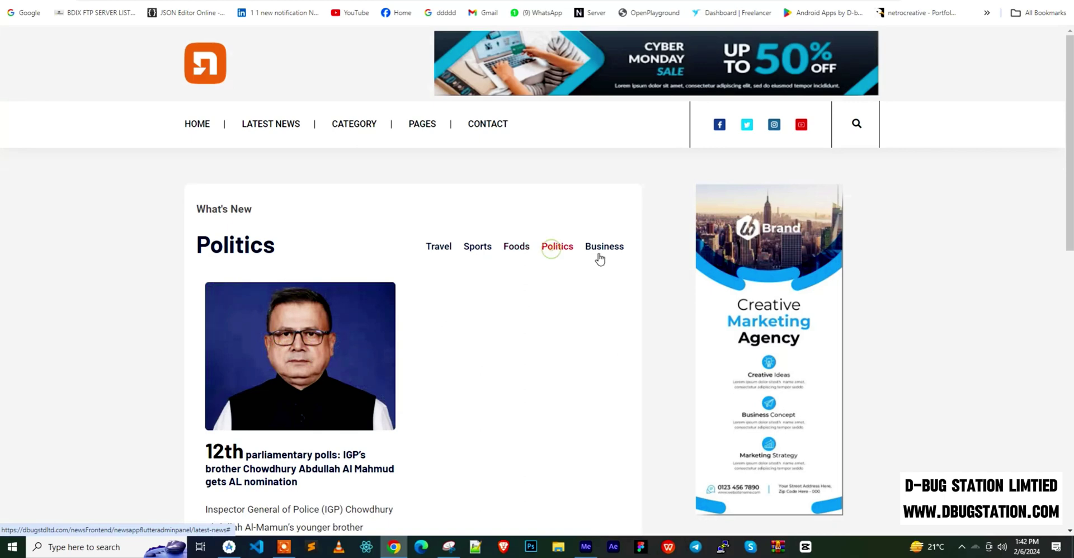
left_click(617, 255)
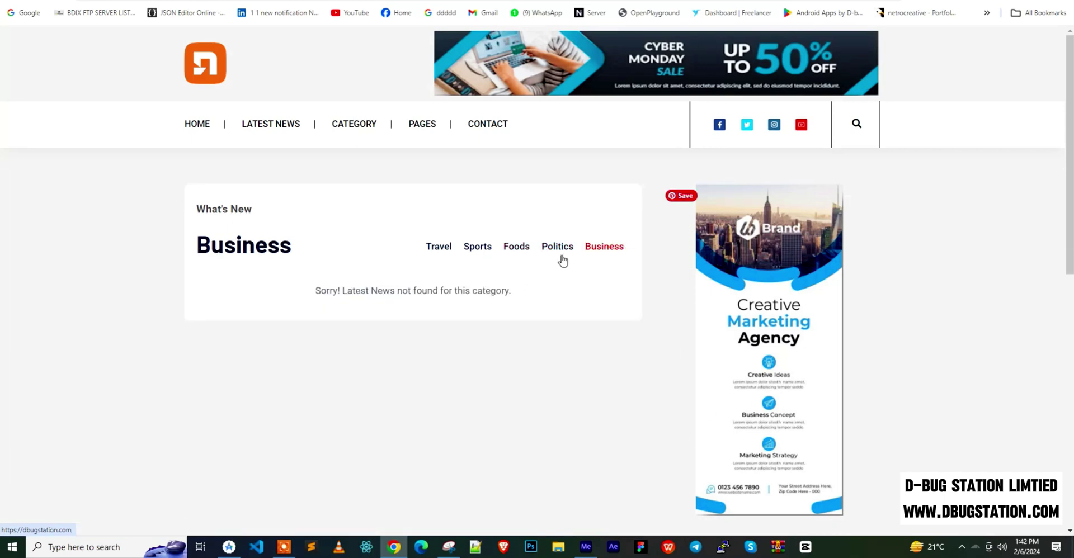
left_click(440, 251)
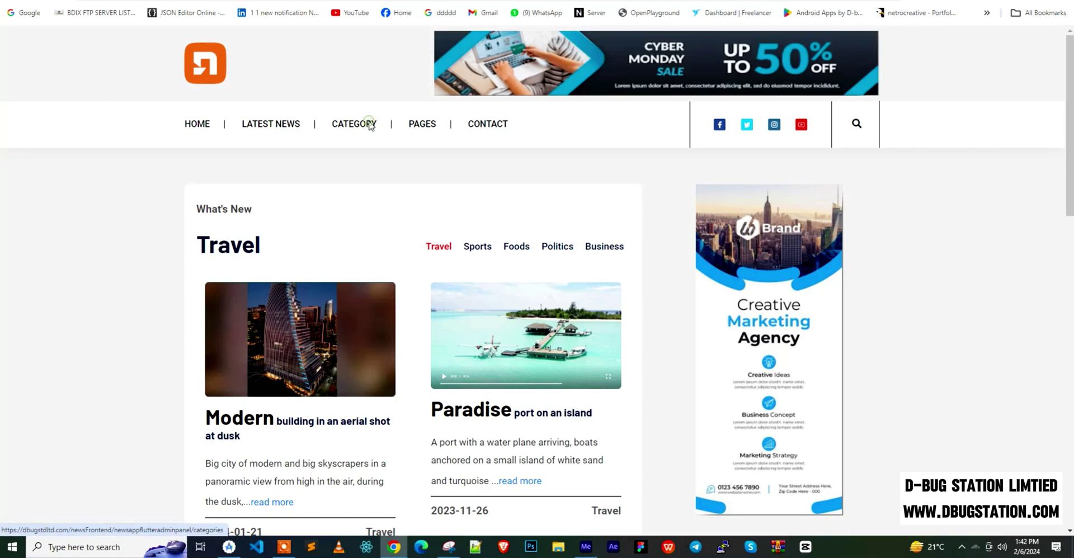
- Go to the Categories page and choose the Travel category
left_click(370, 124)
scroll(487, 185, "down", 8)
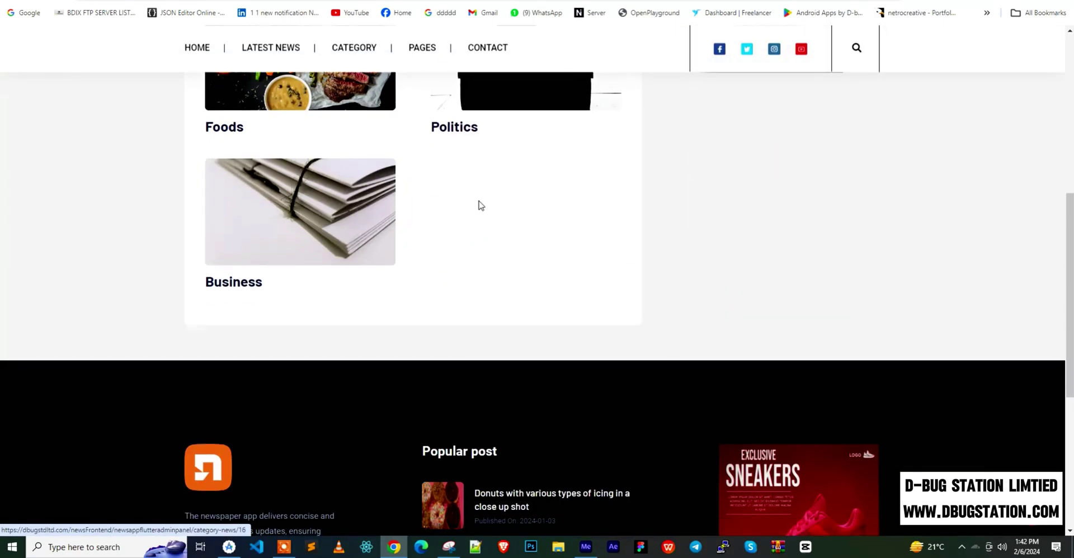
scroll(479, 205, "up", 4)
scroll(271, 304, "up", 4)
left_click(275, 304)
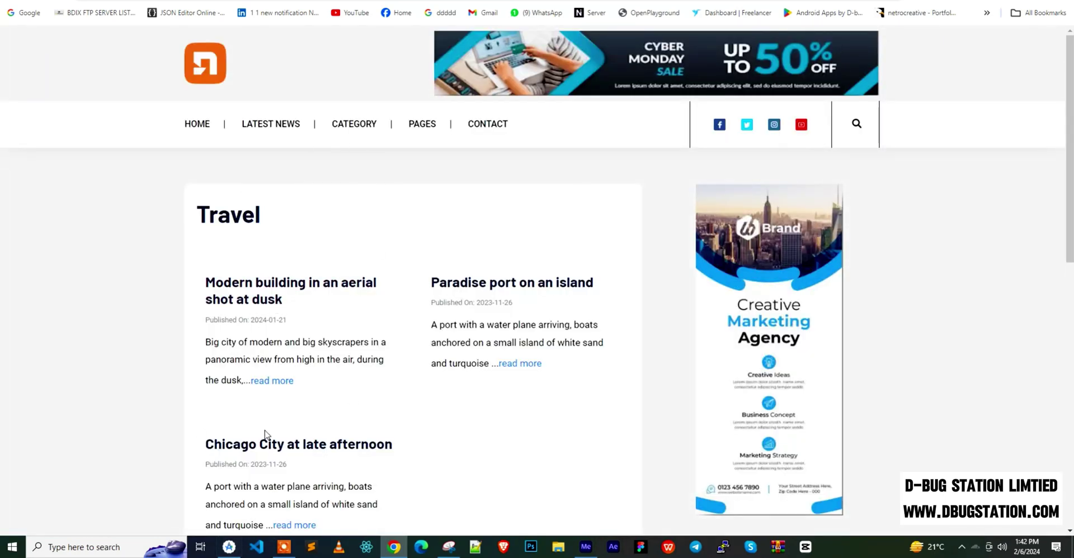
- Read the full 'Modern building in an aerial shot at dusk' article
left_click(265, 381)
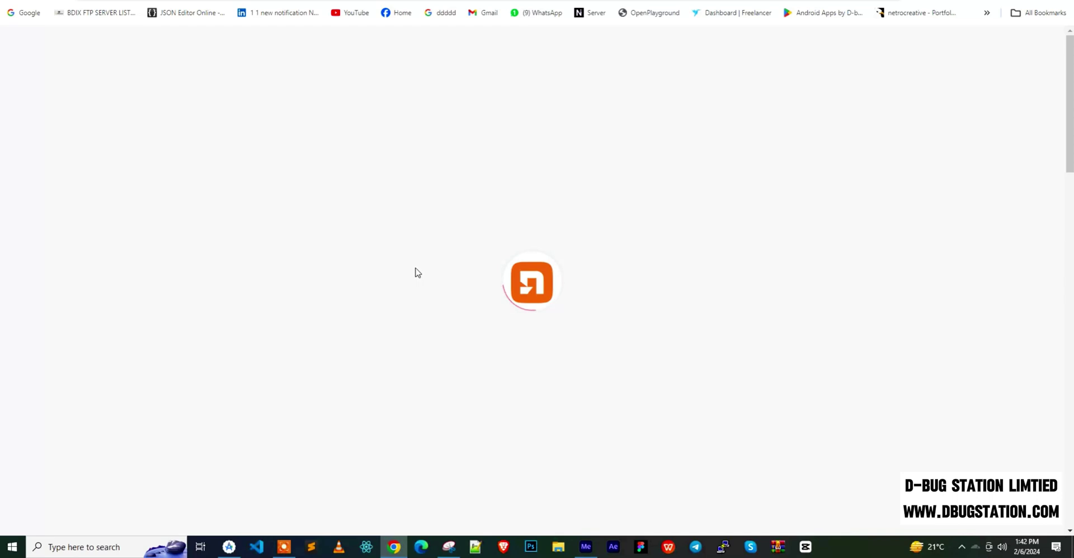
scroll(417, 272, "down", 10)
scroll(414, 274, "up", 10)
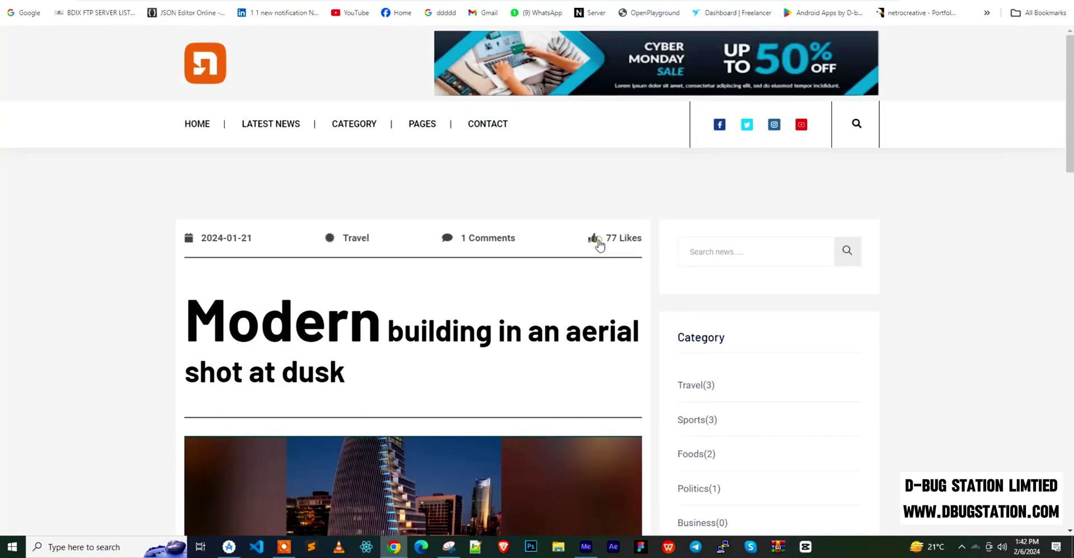
- Return home via the logo, then view Privacy Policy and Terms & Conditions under PAGES
left_click(206, 80)
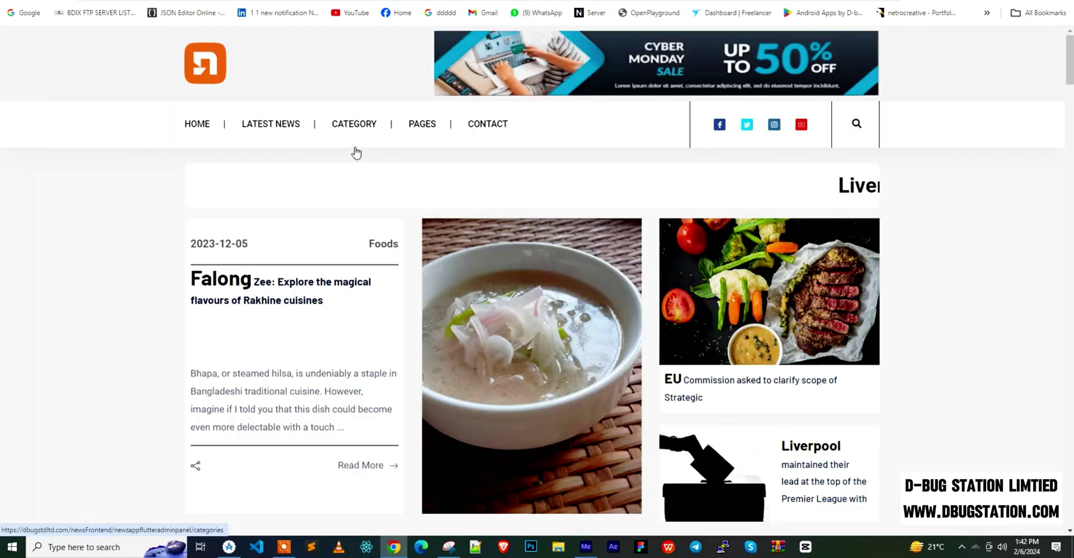
mouse_move(422, 132)
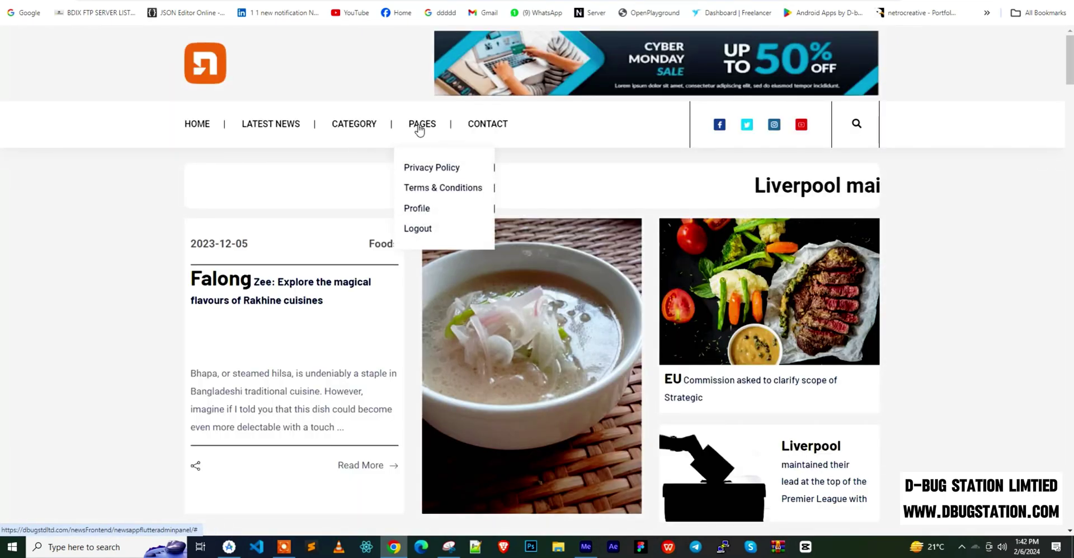
left_click(422, 167)
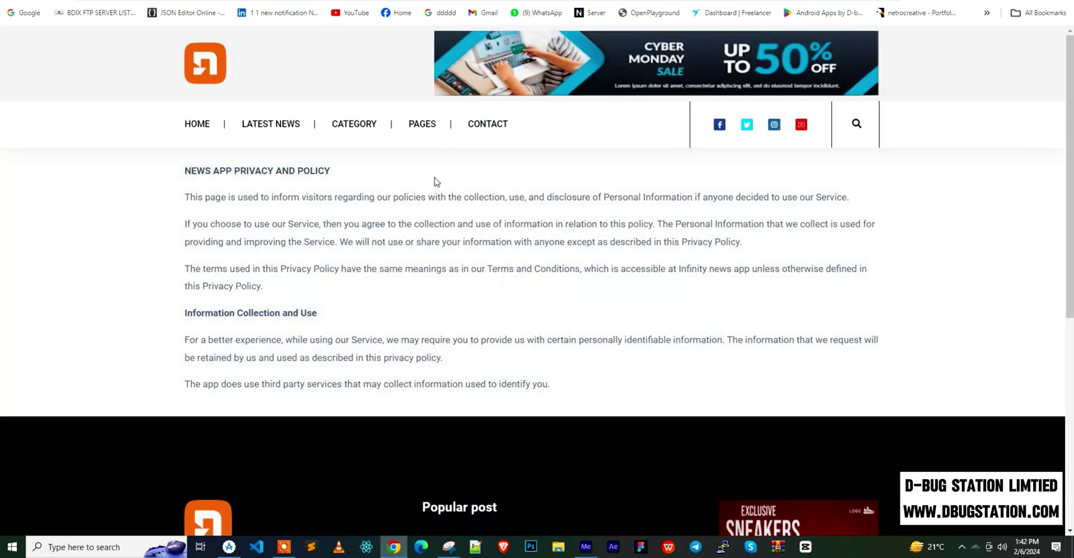
mouse_move(416, 128)
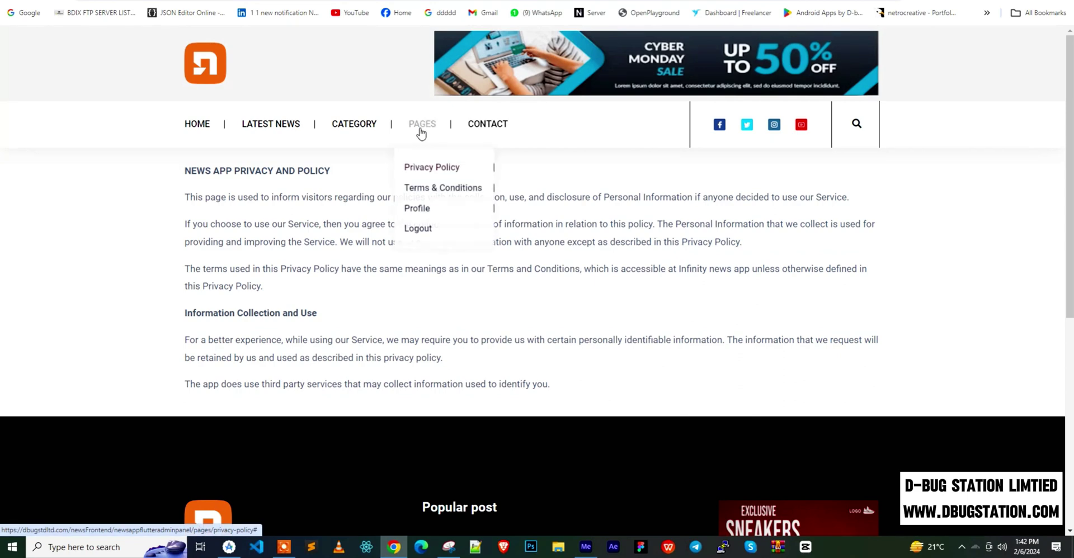
left_click(417, 196)
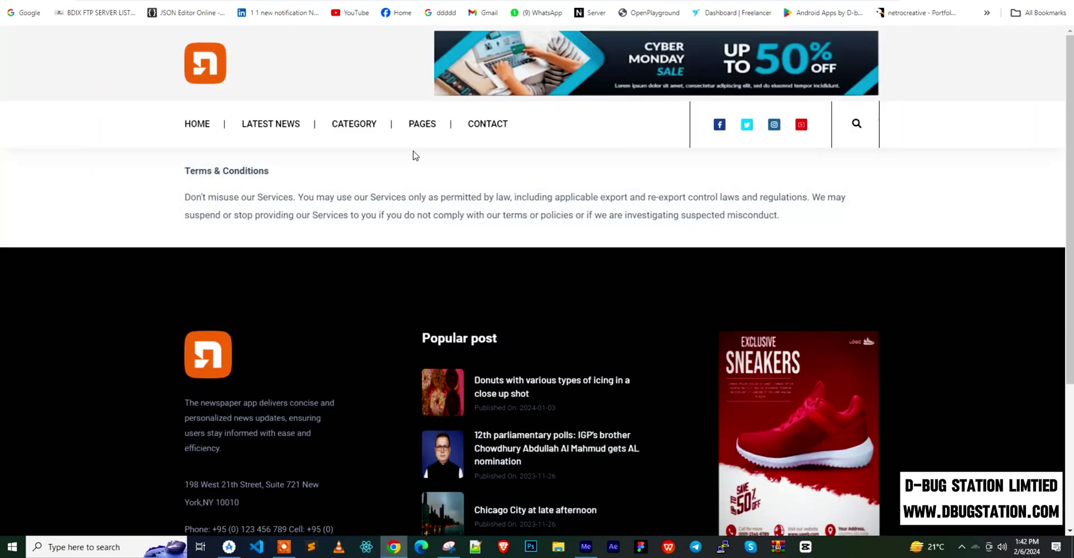
- Choose Profile under PAGES and scroll through the blank Edit Profile form
mouse_move(428, 130)
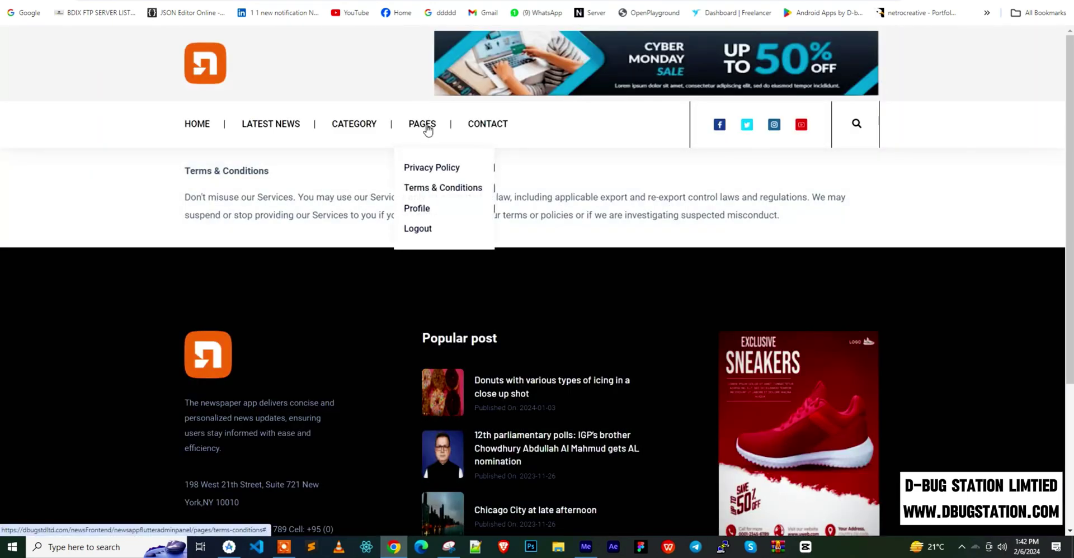
left_click(427, 208)
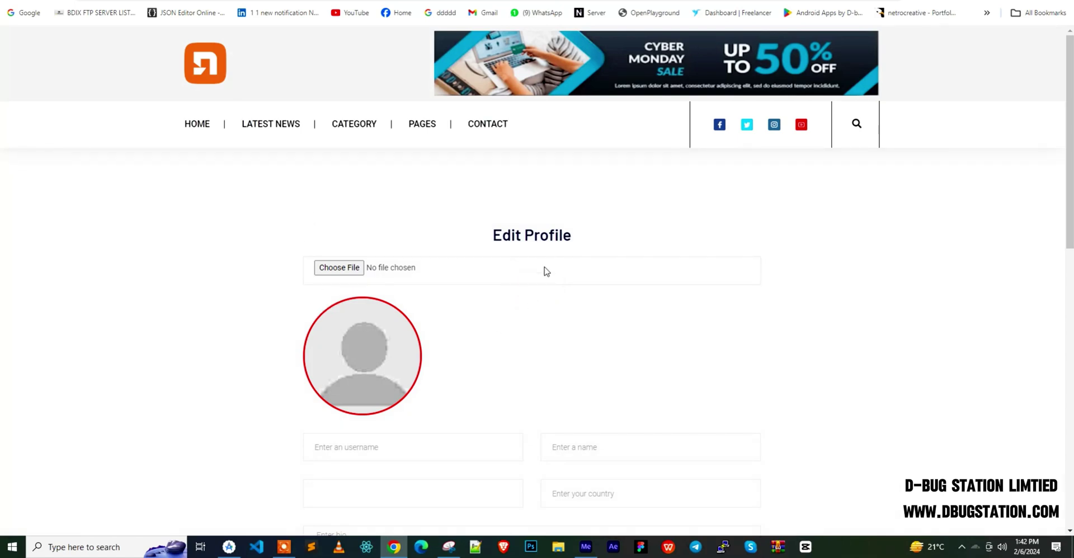
scroll(372, 384, "down", 5)
scroll(324, 312, "up", 3)
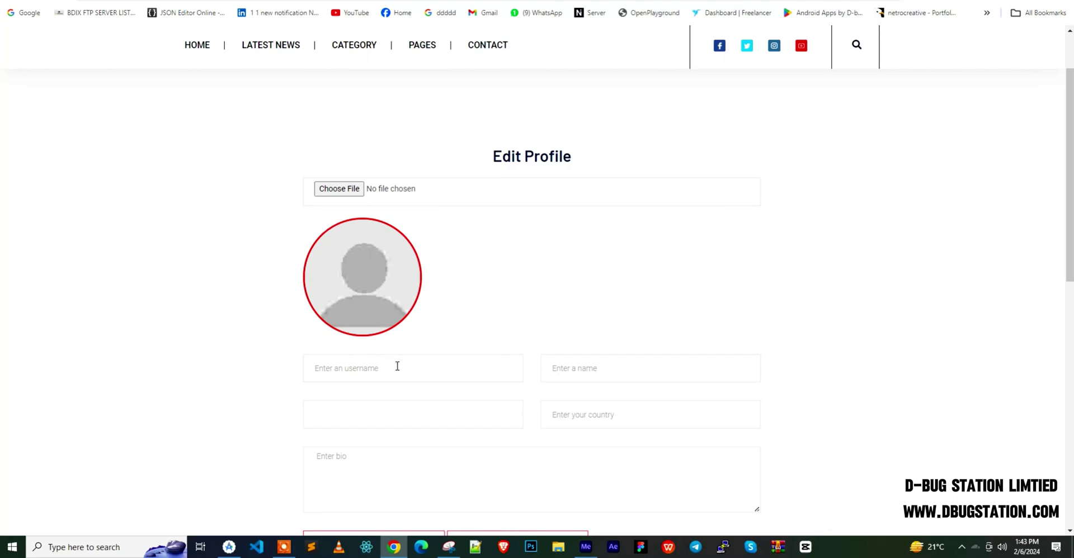
scroll(402, 370, "down", 4)
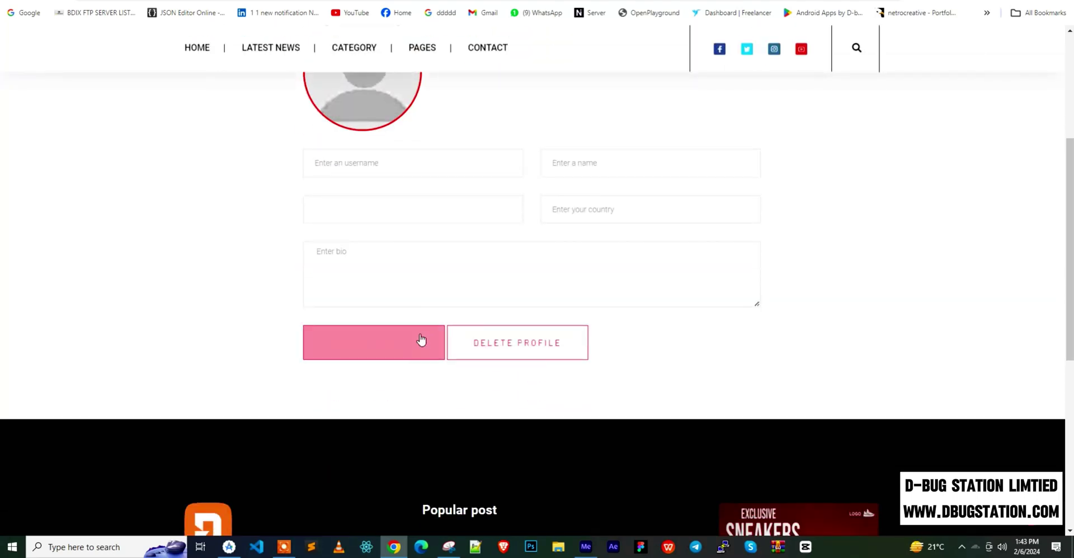
scroll(481, 208, "up", 5)
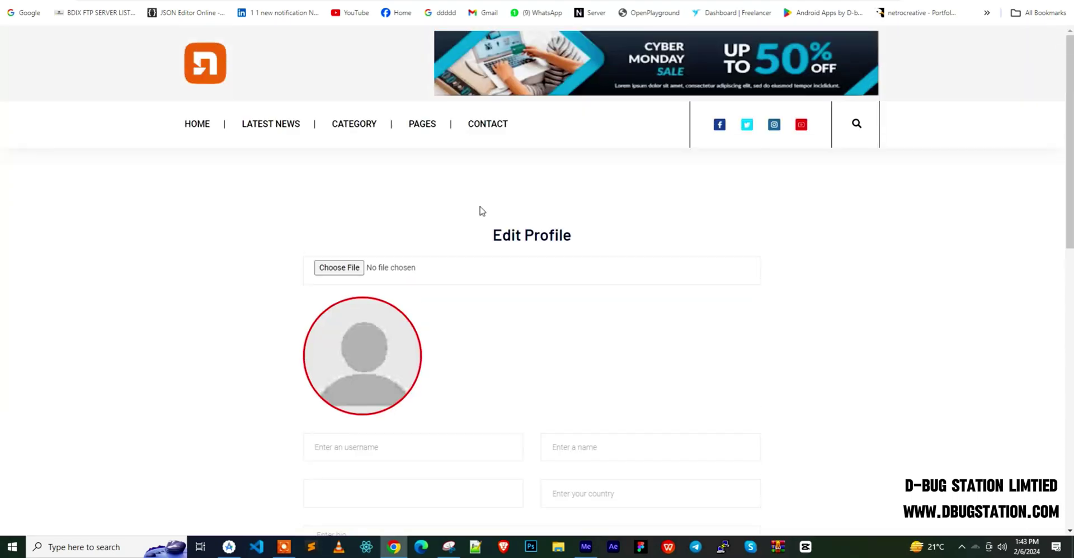
- Go to the CONTACT page from the top navigation bar
left_click(503, 130)
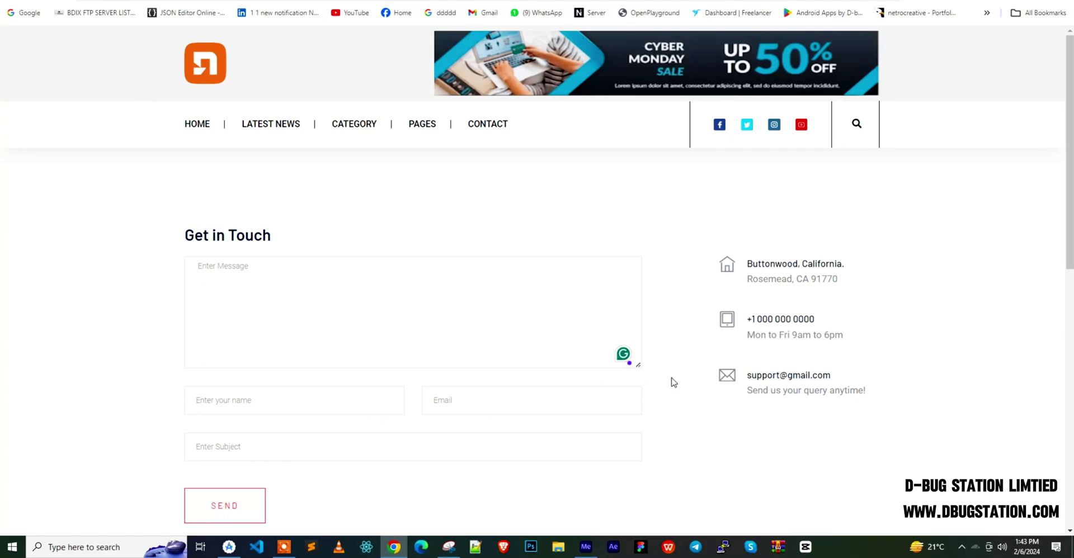
- Return to the home page and scroll down to the What's New section
left_click(217, 127)
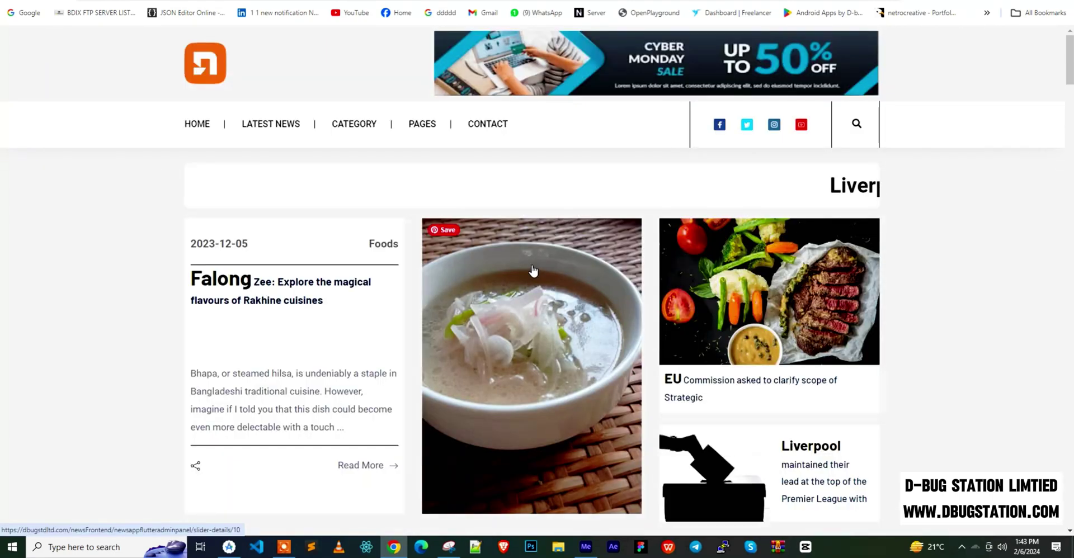
scroll(532, 271, "down", 8)
scroll(533, 271, "down", 1)
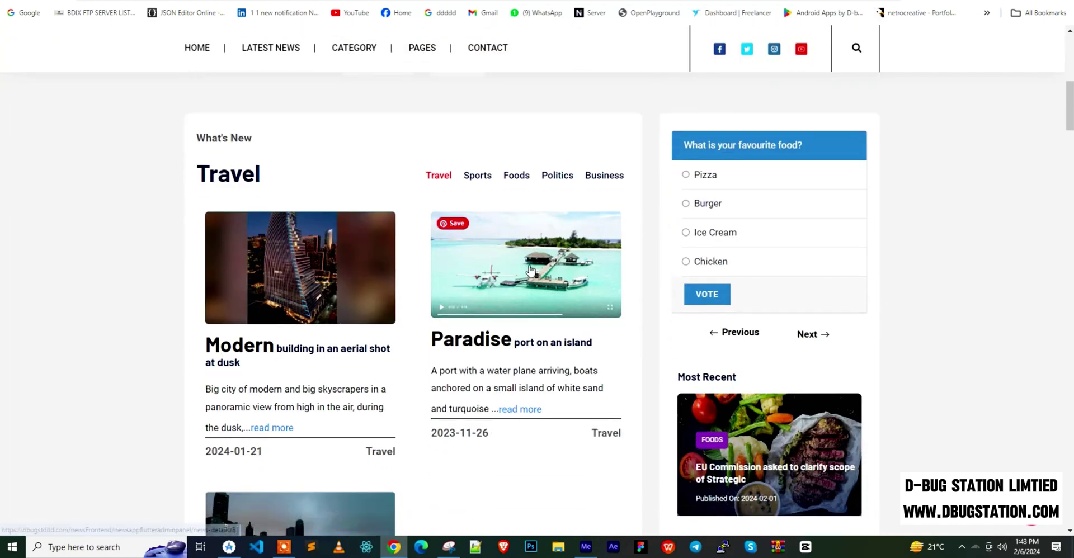
- Browse the Sports, Foods, Politics and Business tabs under What's New
left_click(477, 186)
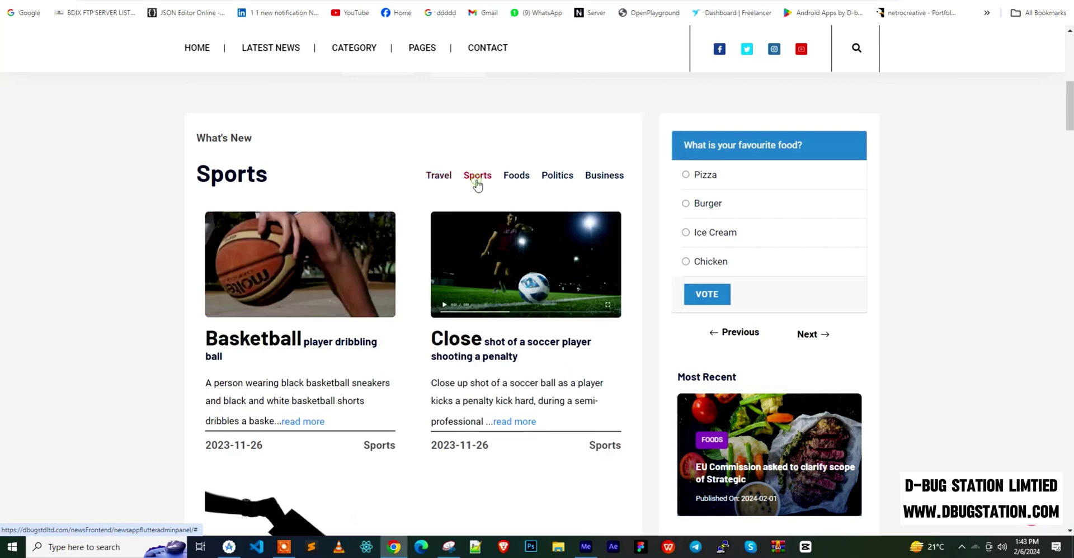
left_click(519, 176)
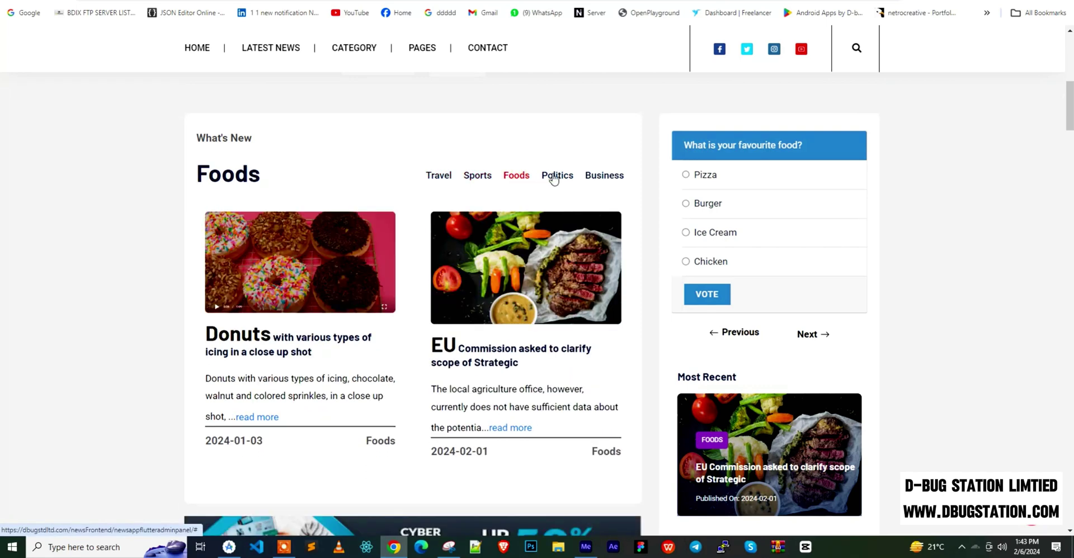
left_click(554, 175)
left_click(610, 179)
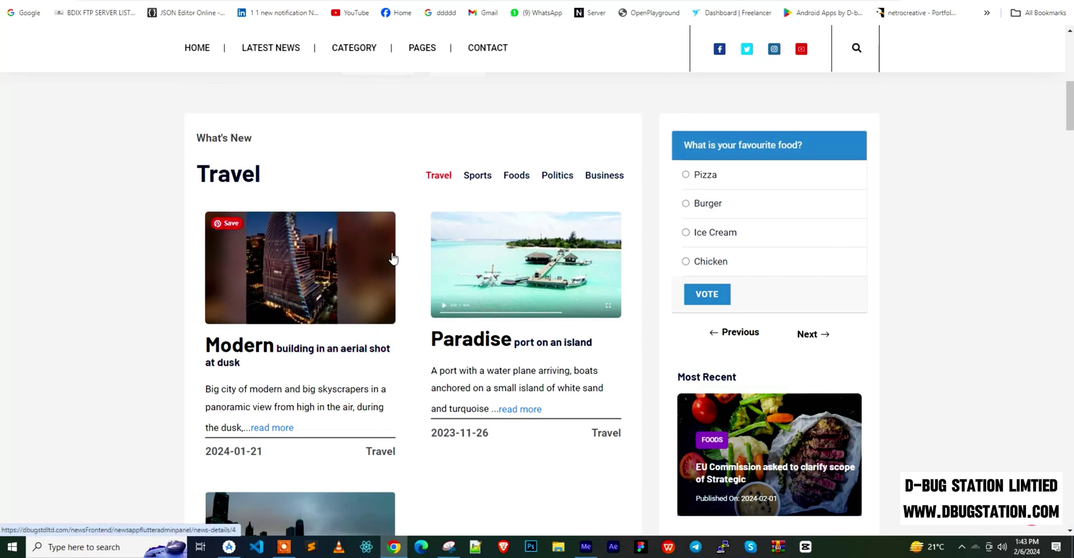
mouse_move(452, 249)
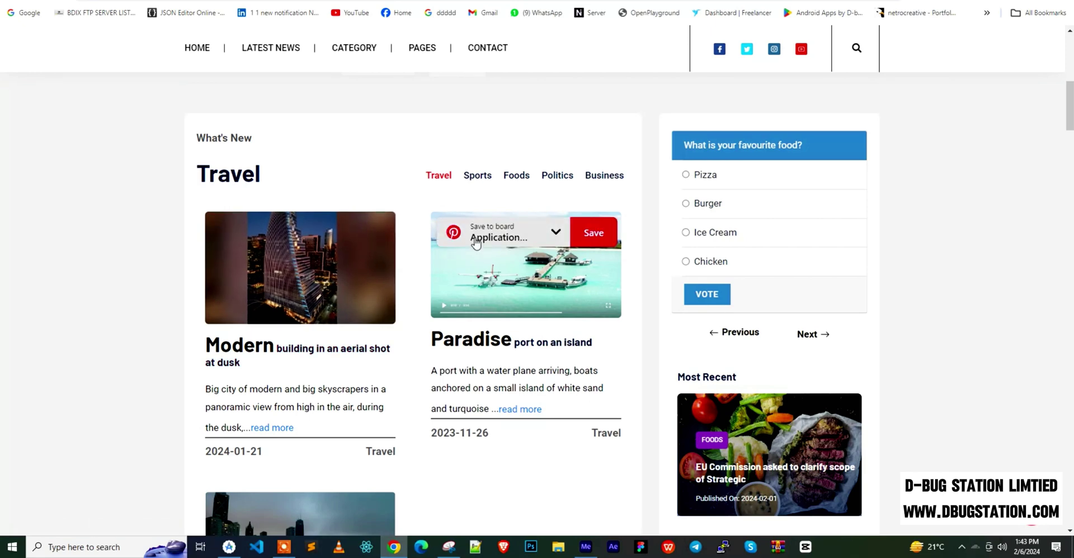
scroll(492, 291, "down", 5)
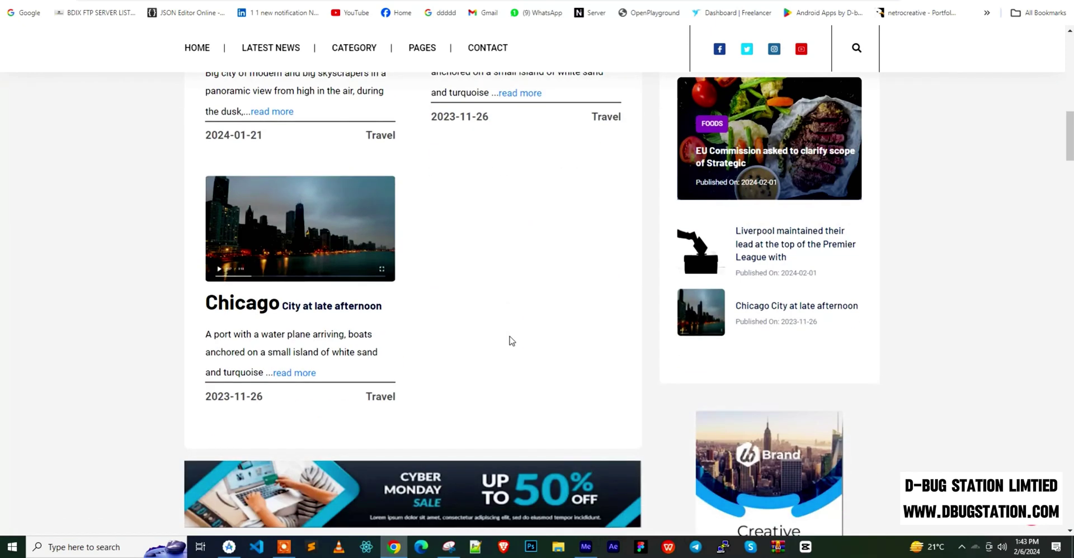
scroll(510, 340, "down", 3)
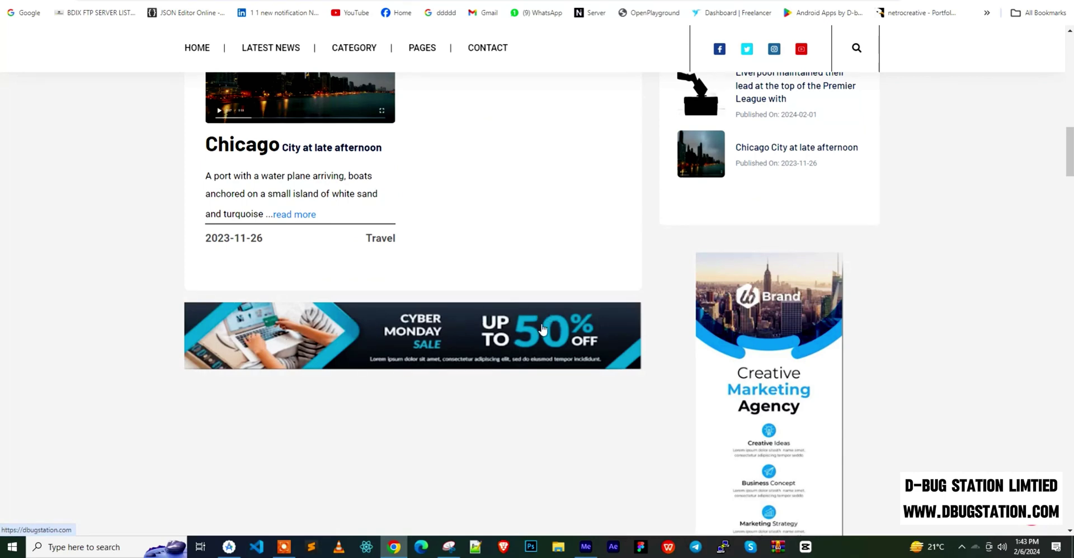
scroll(799, 212, "down", 4)
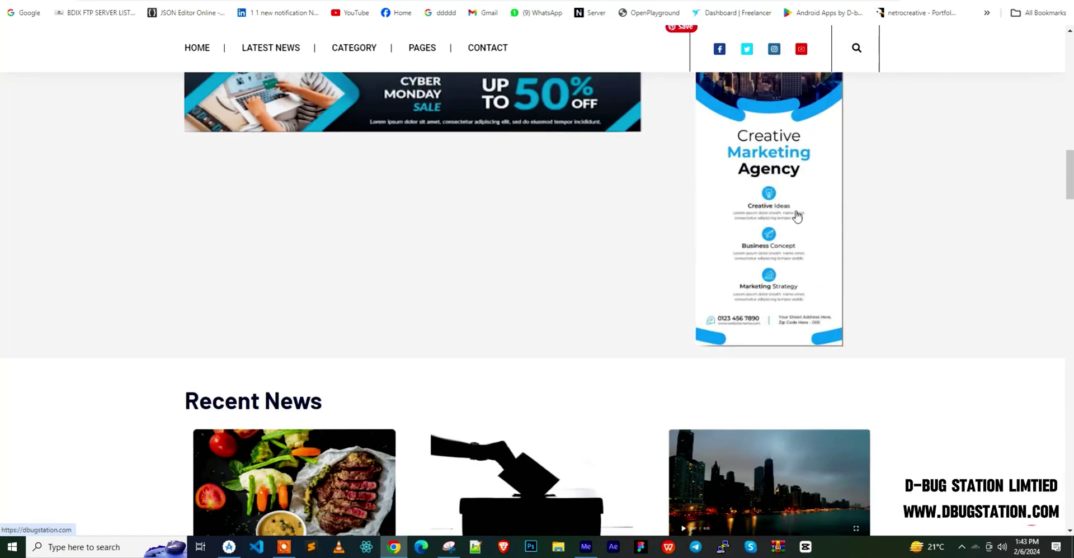
scroll(746, 243, "down", 4)
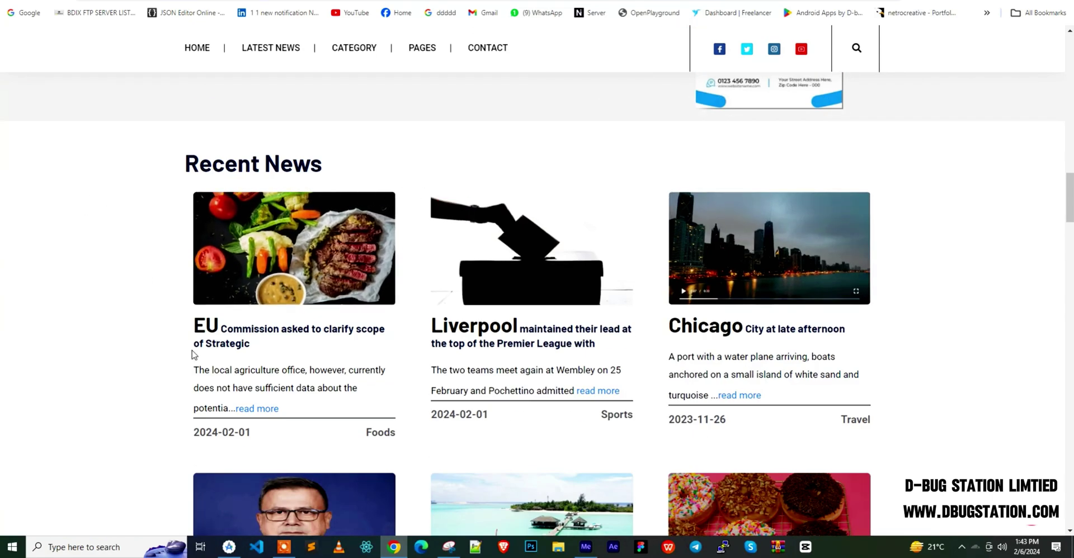
scroll(195, 356, "down", 8)
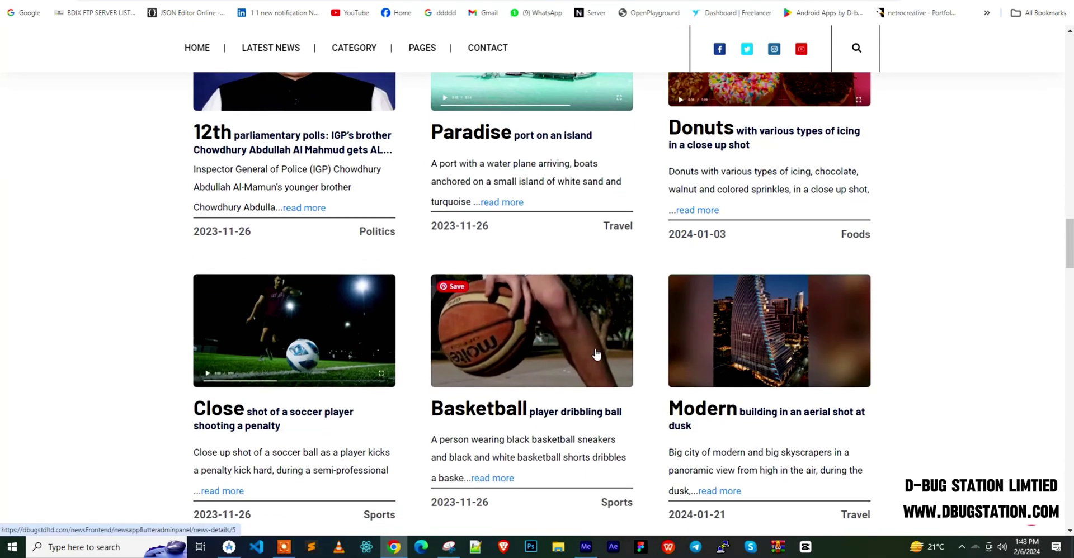
scroll(488, 226, "up", 4)
scroll(469, 154, "down", 4)
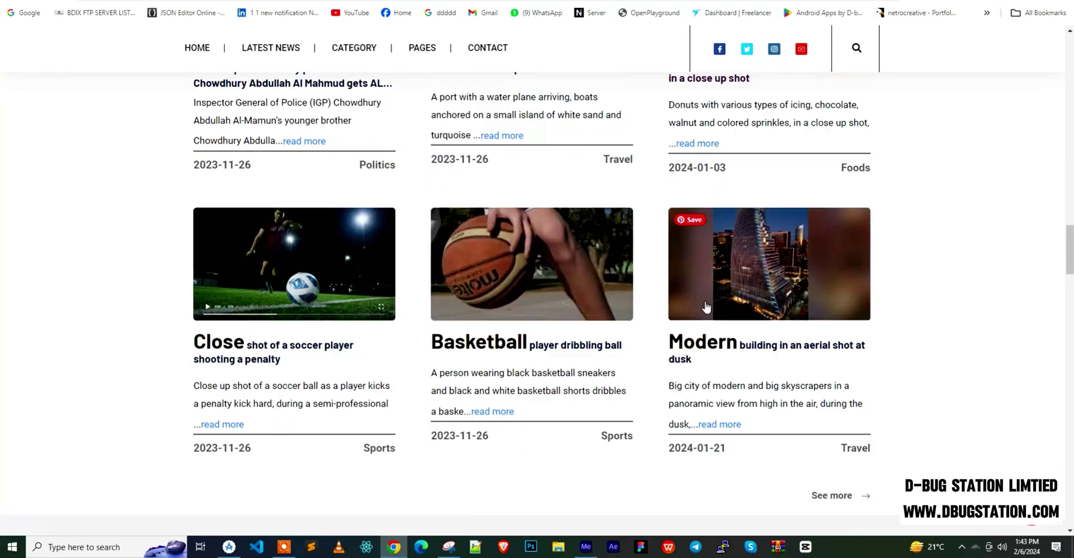
scroll(607, 274, "up", 6)
scroll(607, 274, "up", 4)
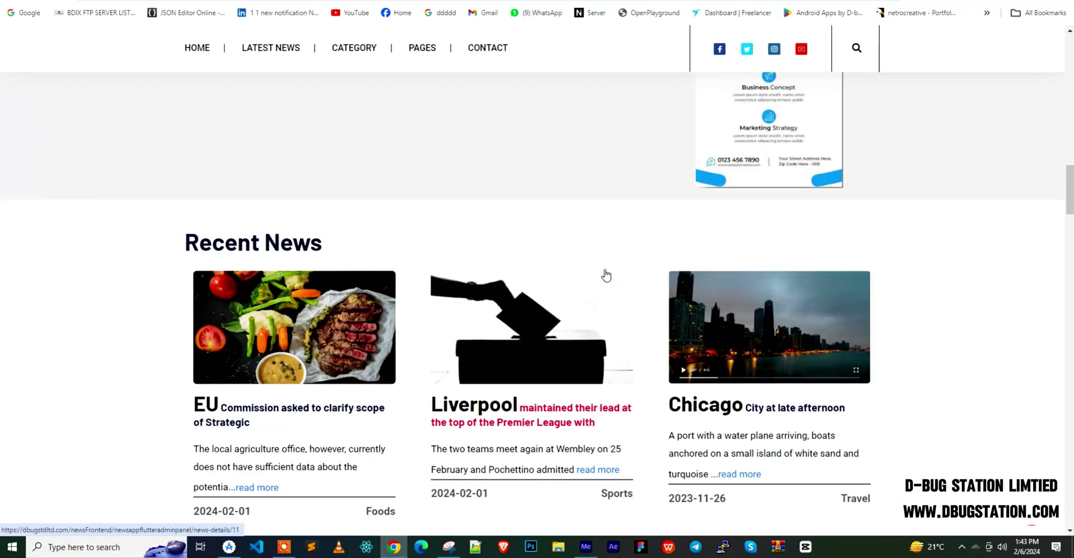
scroll(607, 274, "down", 7)
scroll(606, 274, "down", 1)
scroll(607, 274, "down", 3)
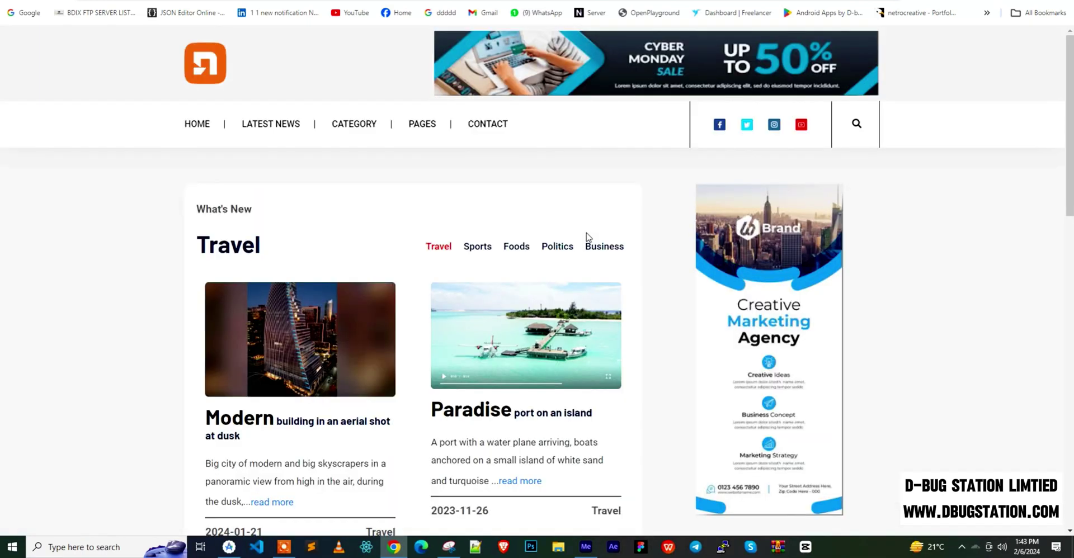
scroll(586, 237, "down", 9)
scroll(586, 237, "up", 10)
key("alt+Left")
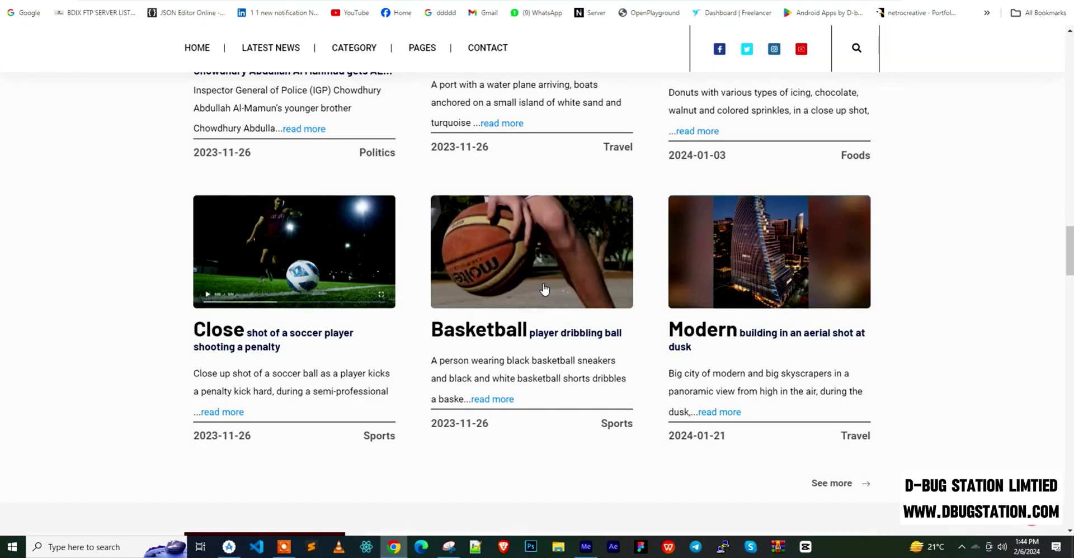
scroll(544, 290, "down", 5)
scroll(544, 289, "down", 4)
scroll(541, 288, "up", 3)
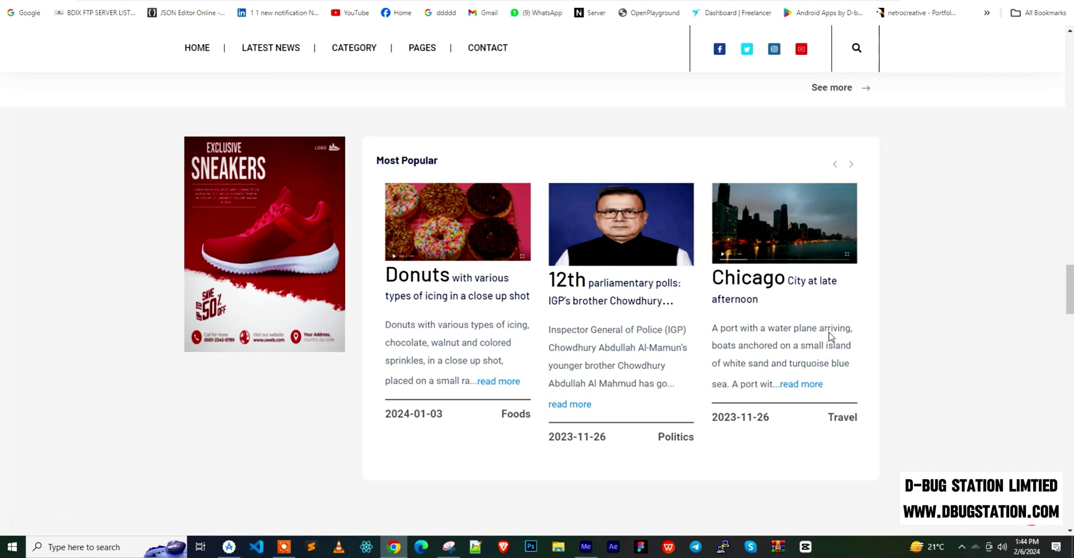
- Advance the Most Popular carousel eight times until the 12th, Chicago and Basketball cards show
left_click(850, 166)
left_click(850, 166)
left_click(850, 165)
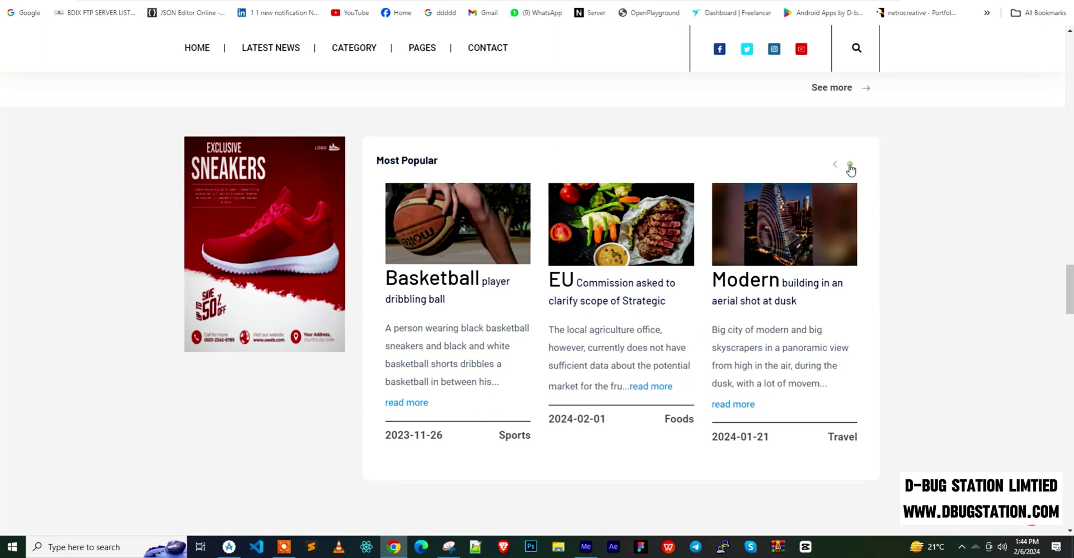
left_click(850, 166)
left_click(850, 165)
left_click(850, 165)
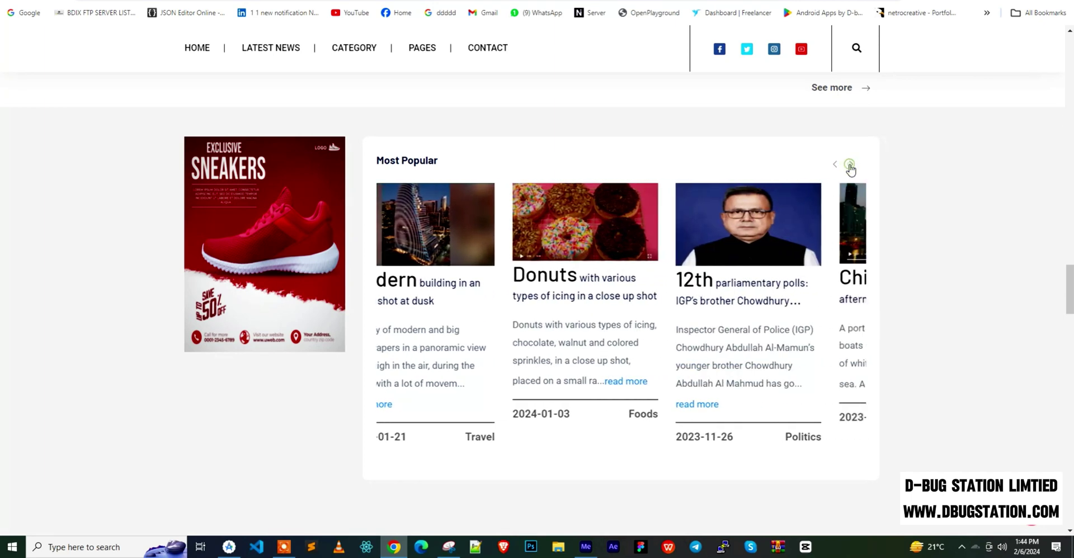
left_click(850, 165)
left_click(850, 165)
- Scroll to the video gallery, load the Vivid Parrot Spectacle clip and play it
scroll(628, 280, "down", 5)
scroll(627, 280, "down", 4)
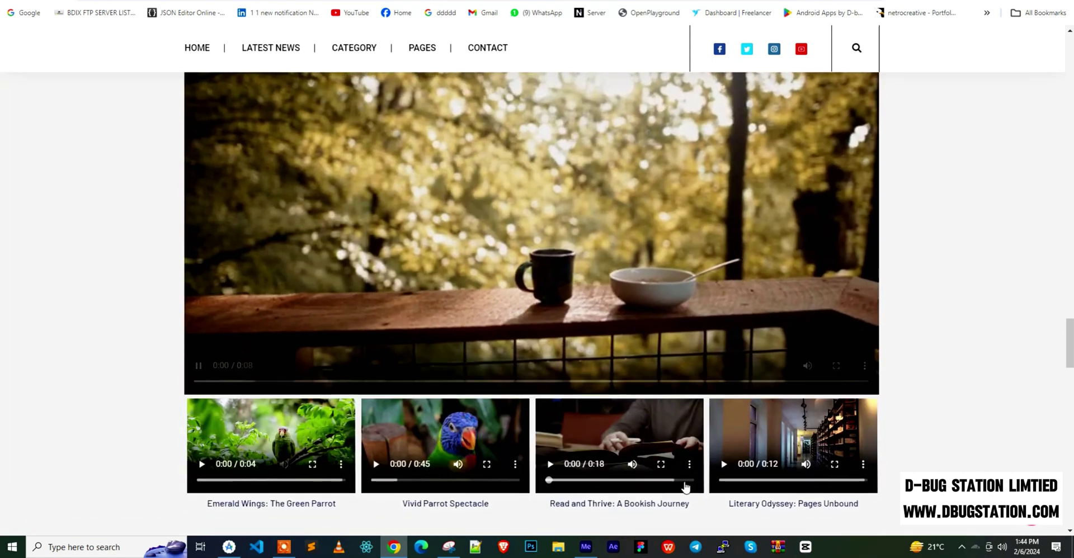
left_click_drag(734, 425, 667, 456)
left_click(667, 455)
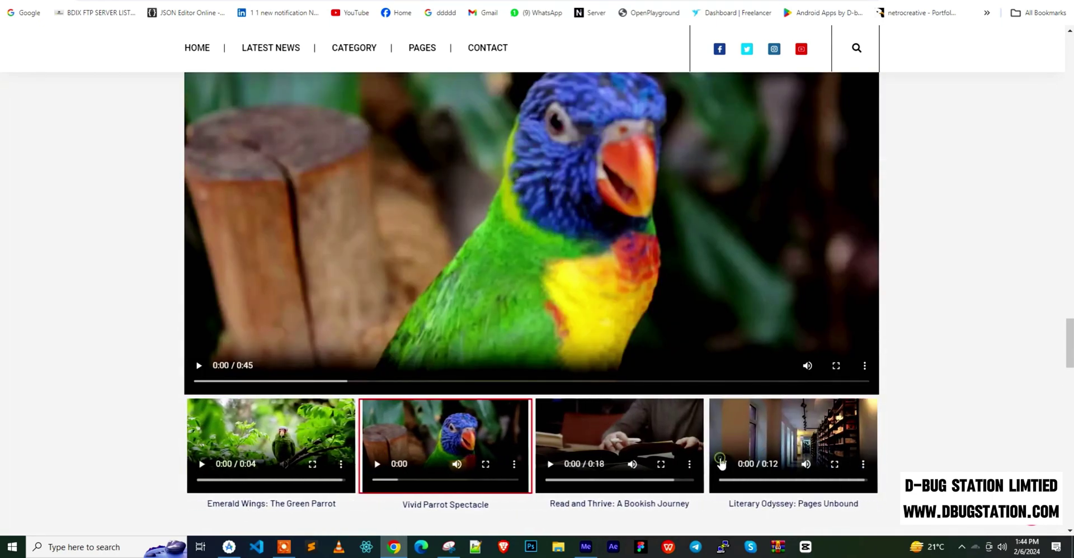
left_click(198, 366)
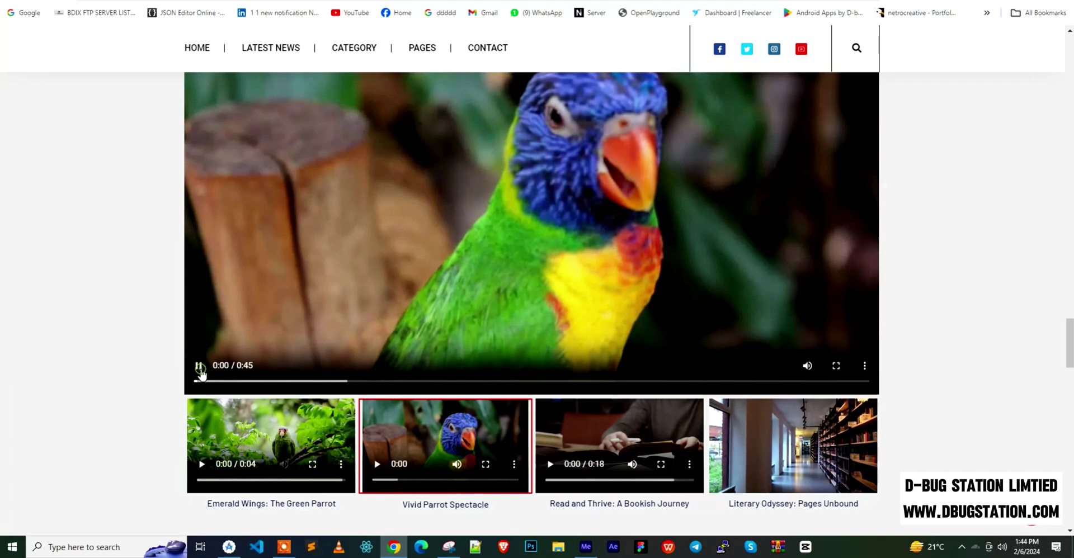
- Load the Literary Odyssey clip, watch it full screen, exit with Esc, and pause it
left_click(759, 442)
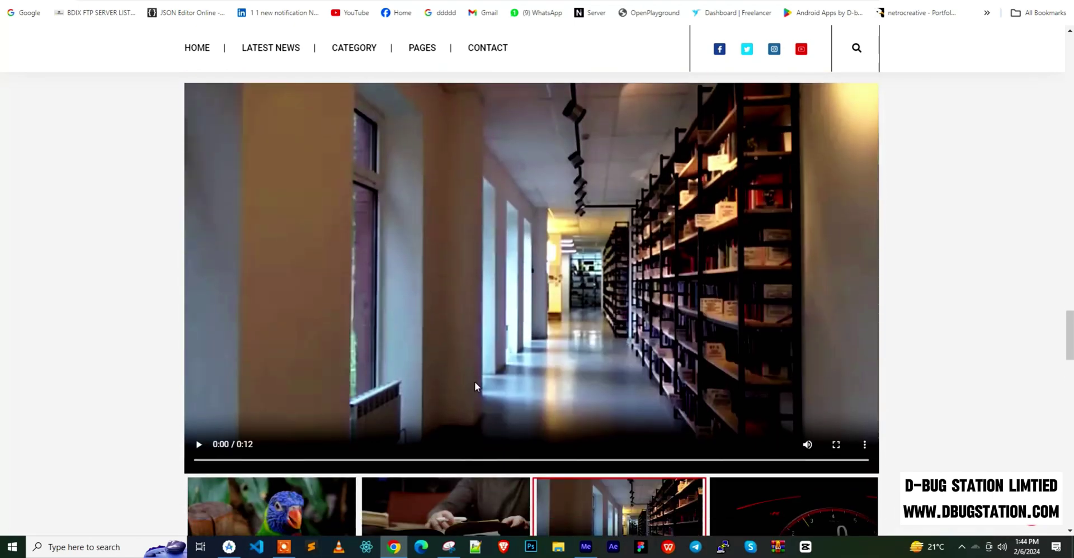
left_click(837, 444)
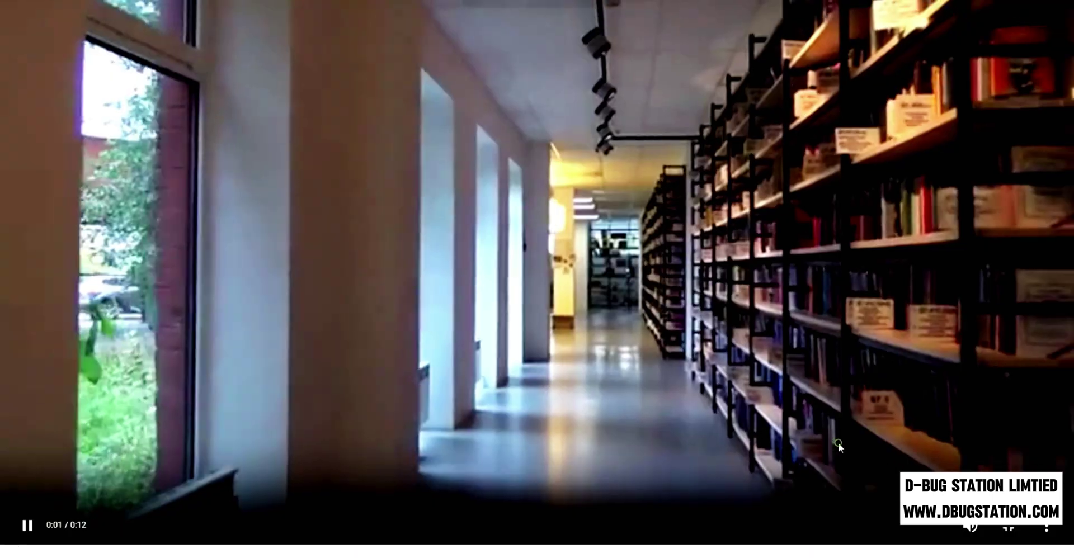
key("Escape")
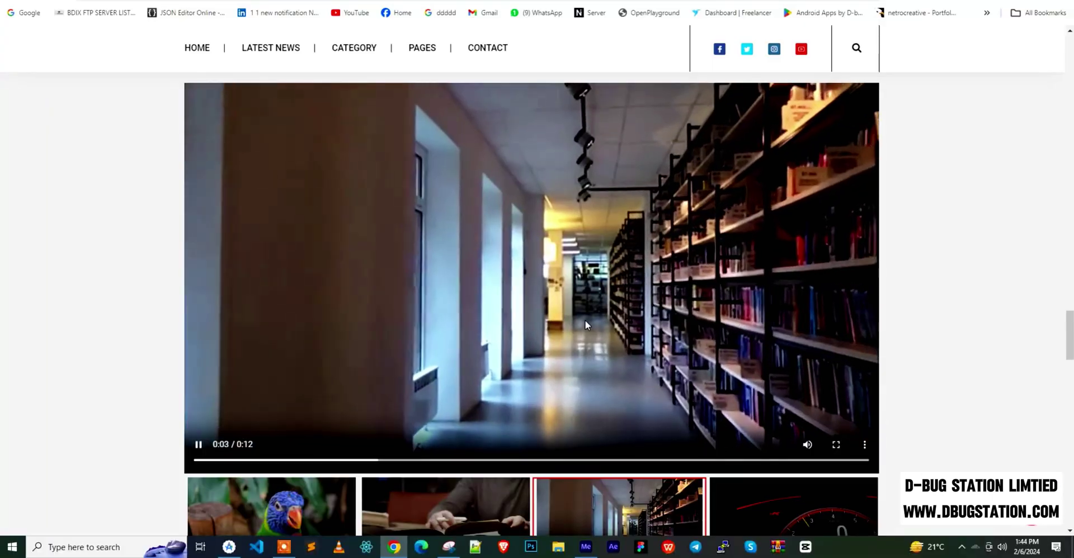
left_click(198, 444)
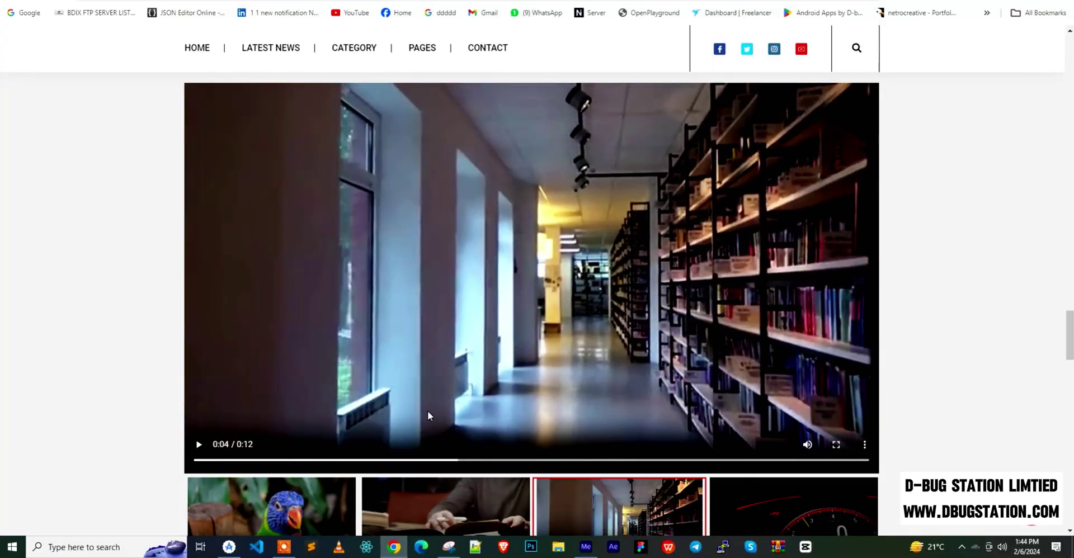
scroll(427, 410, "down", 4)
scroll(428, 415, "down", 3)
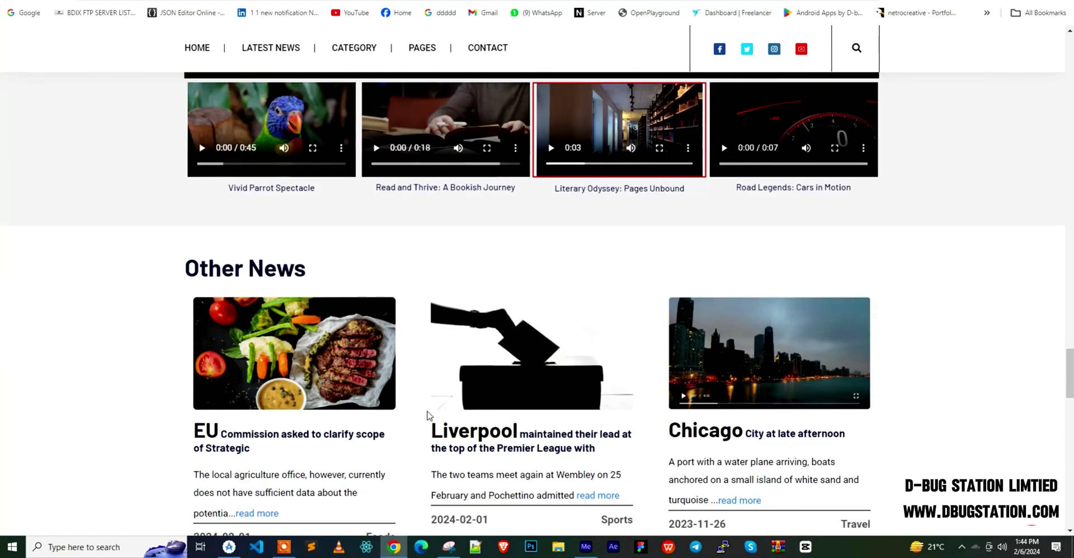
- Scroll to the footer, select its description, address and phone text, then scroll back up to the poll
scroll(427, 416, "down", 3)
scroll(787, 268, "down", 12)
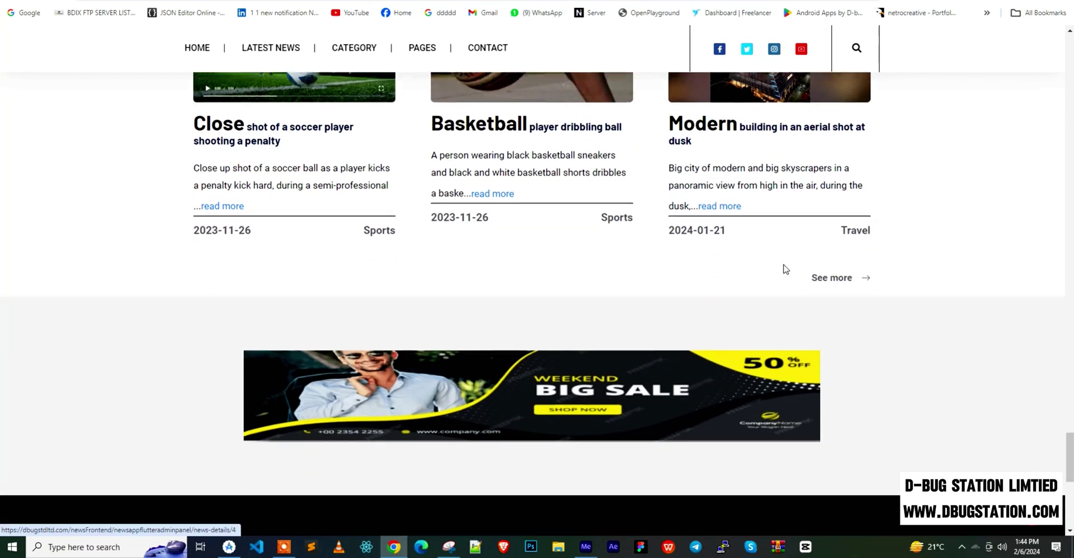
scroll(738, 390, "down", 5)
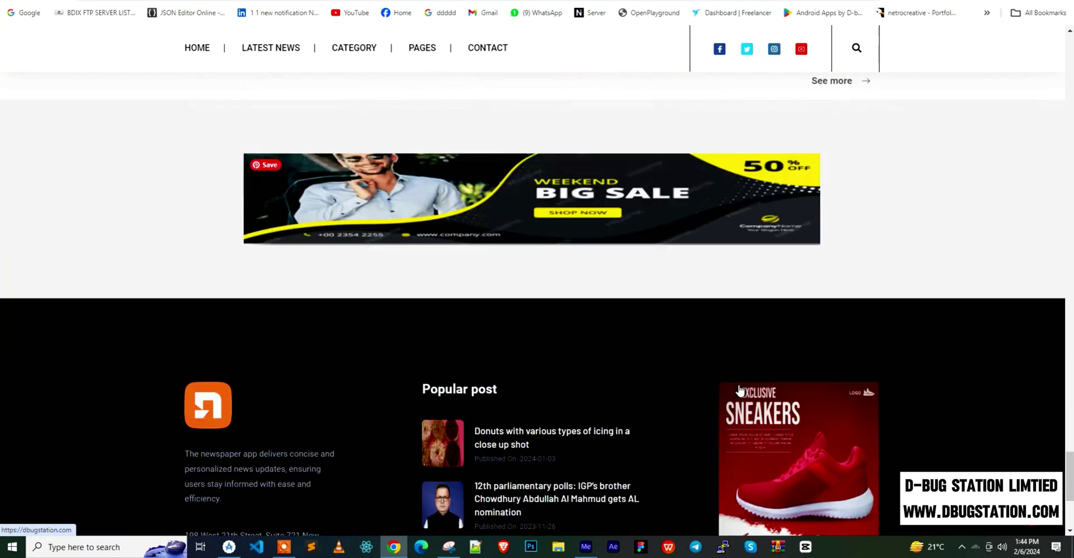
scroll(223, 336, "down", 4)
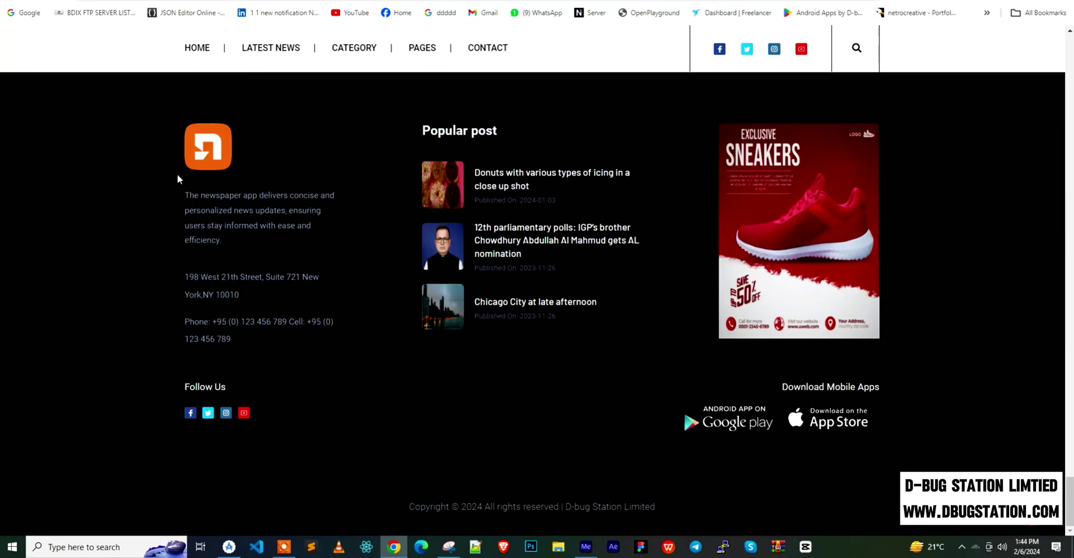
left_click_drag(179, 180, 326, 341)
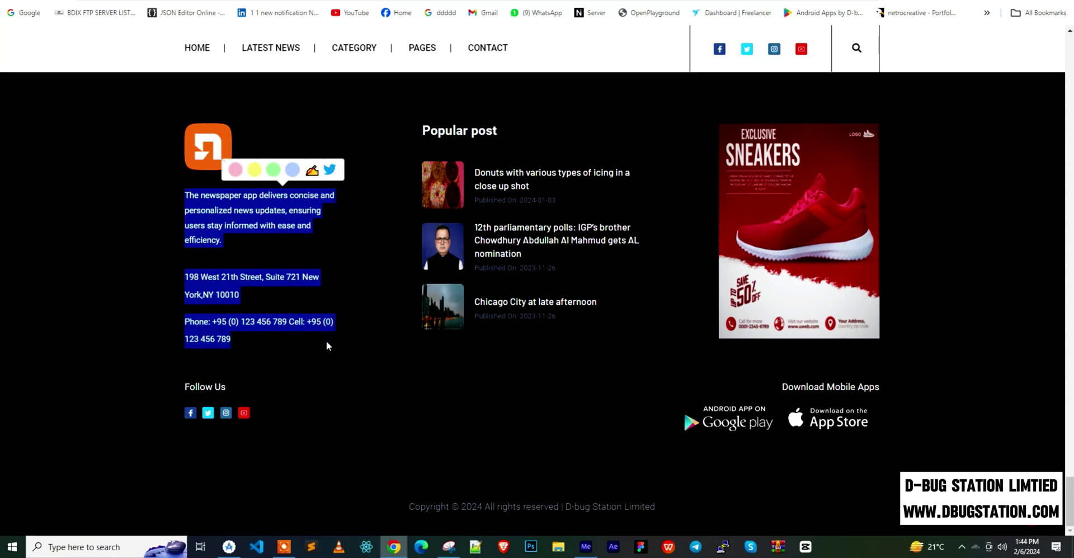
left_click(326, 340)
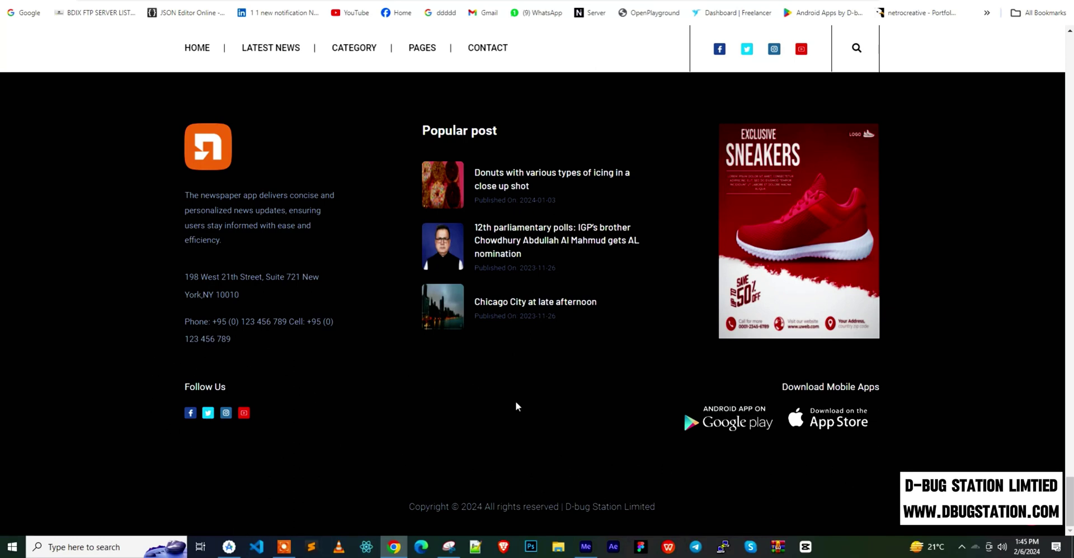
scroll(790, 392, "up", 20)
scroll(790, 389, "up", 20)
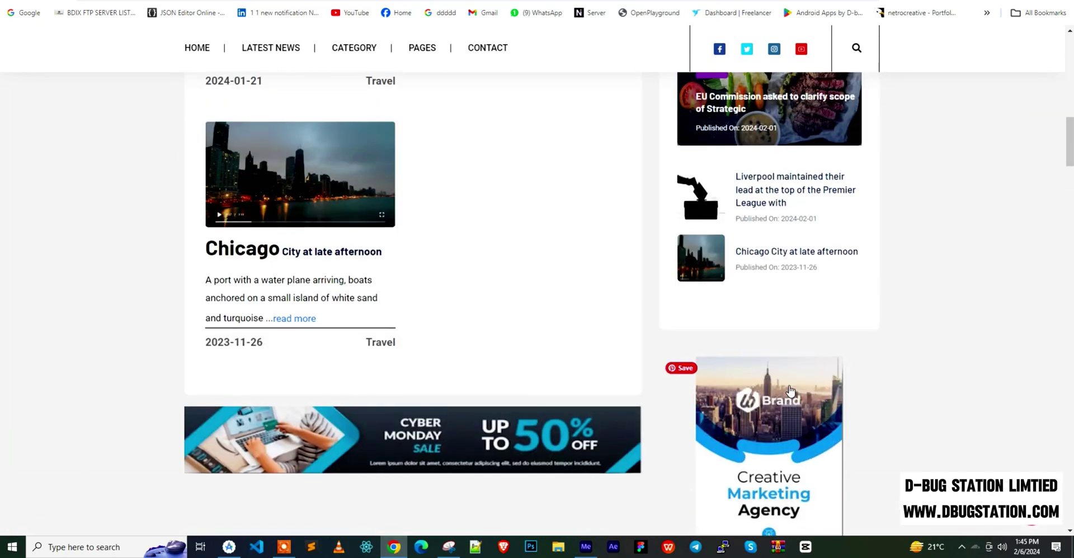
scroll(790, 391, "up", 10)
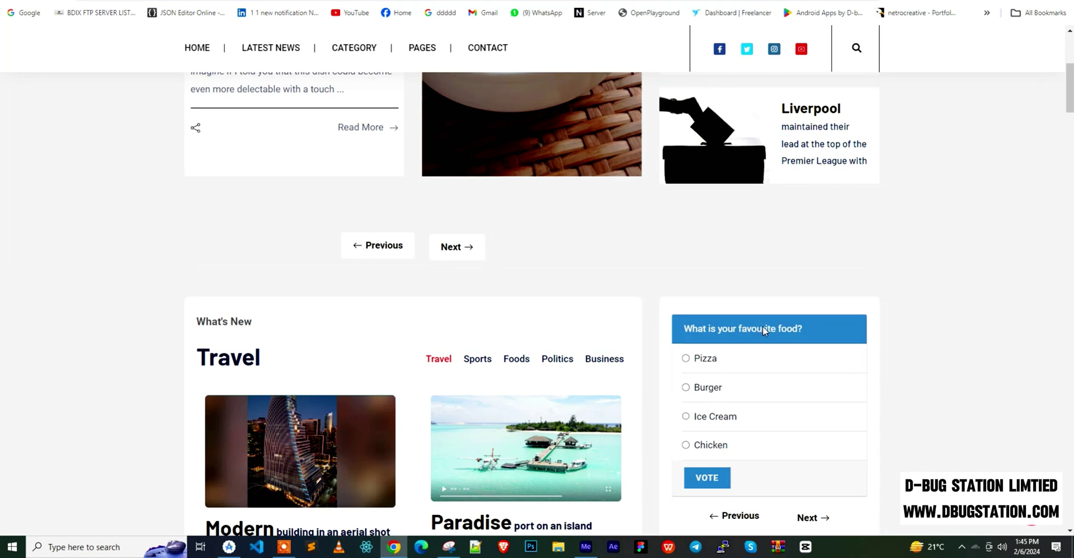
- Submit the Burger vote in the favourite food poll
left_click(727, 477)
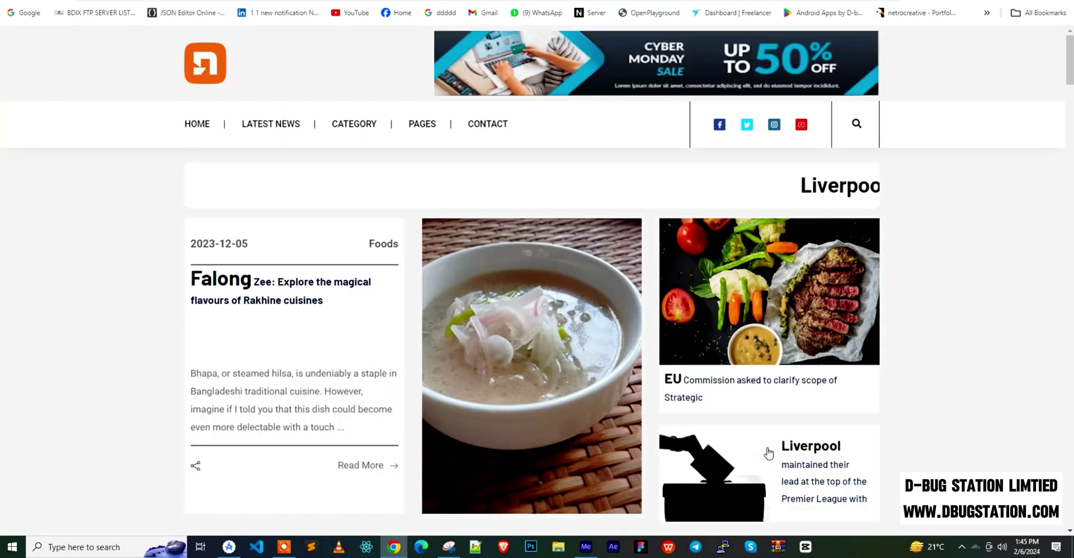
scroll(751, 235, "down", 2)
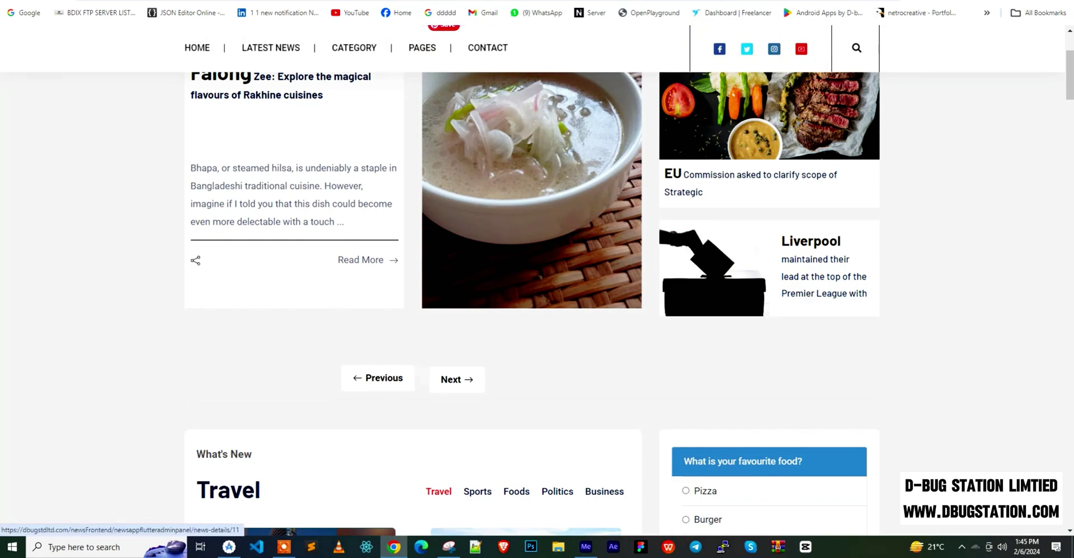
scroll(733, 300, "up", 3)
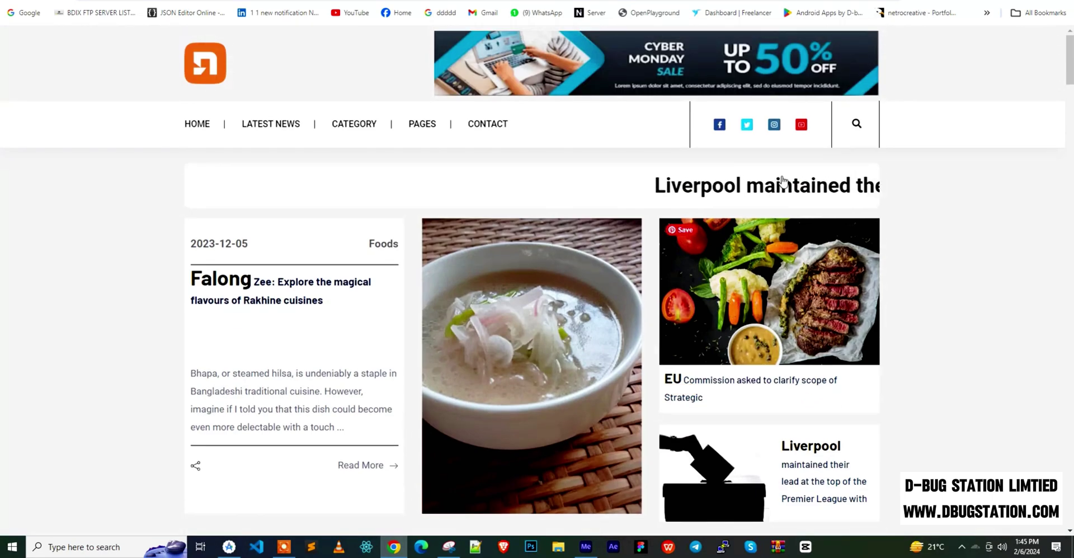
- Open the header news search, close it without searching, and scroll down the page
left_click(847, 129)
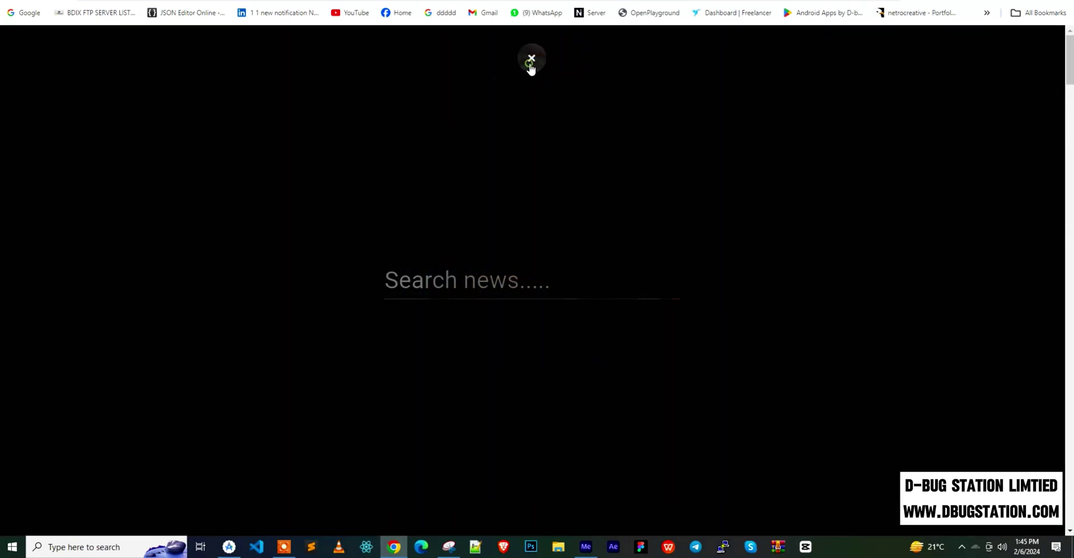
left_click(530, 59)
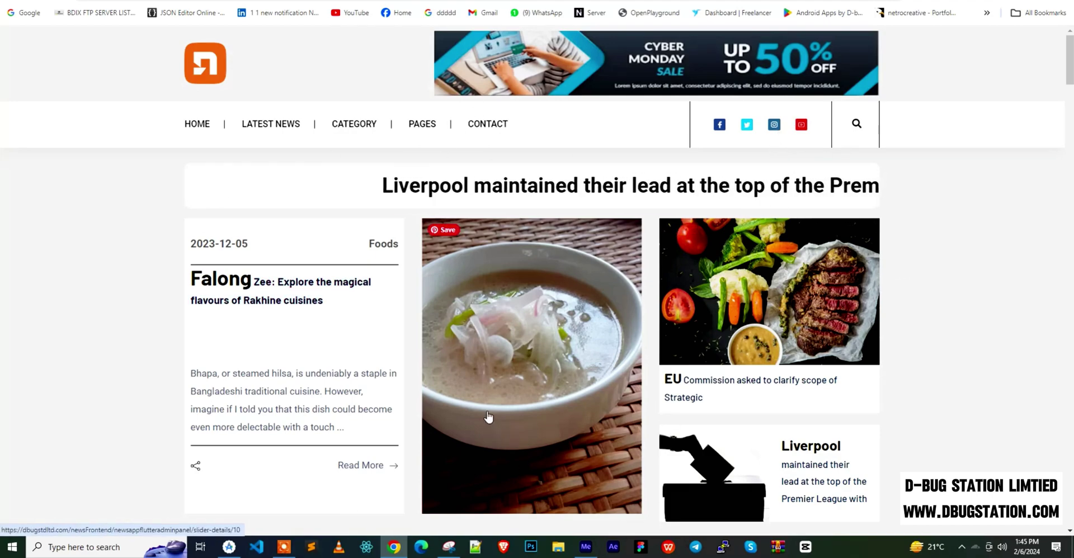
scroll(492, 425, "down", 15)
scroll(462, 387, "down", 18)
scroll(462, 387, "down", 12)
- Scroll down through the Dashboard's totals and category and language charts, then back up
scroll(460, 382, "down", 4)
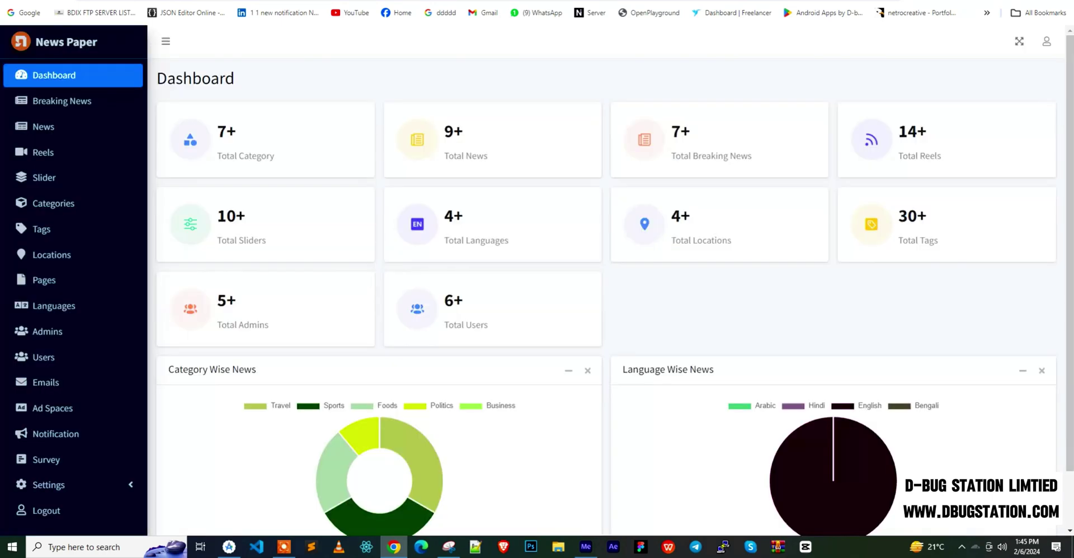
scroll(645, 340, "down", 2)
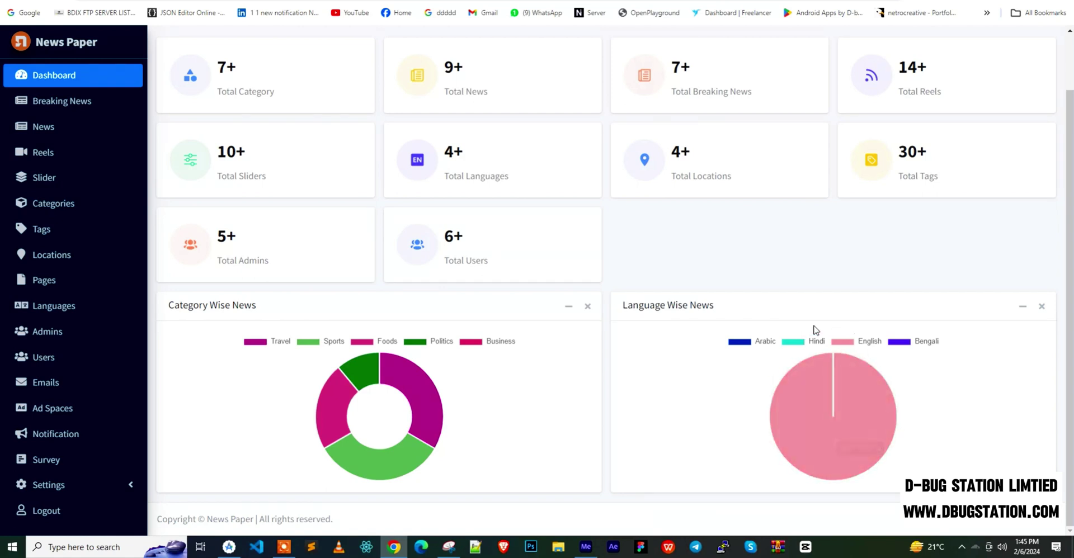
scroll(931, 353, "up", 2)
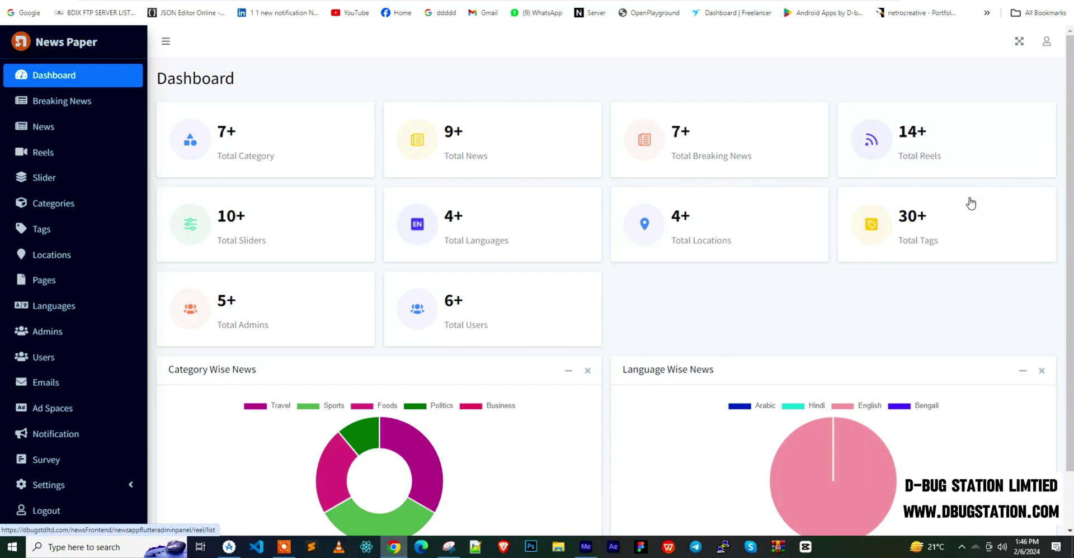
- Check the Add New Breaking News form's empty news title choices, then go to the News List
left_click(83, 114)
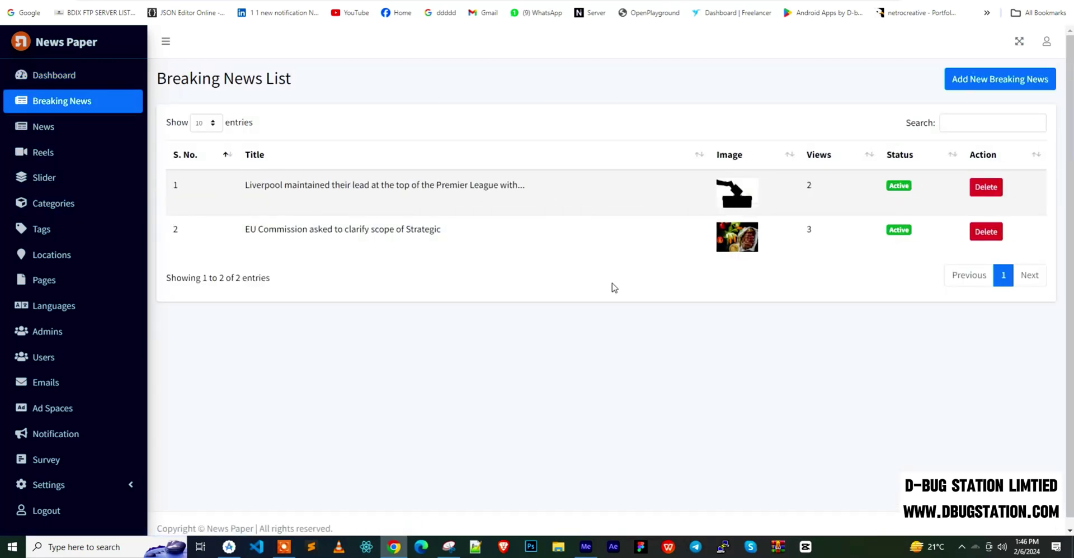
left_click(1030, 78)
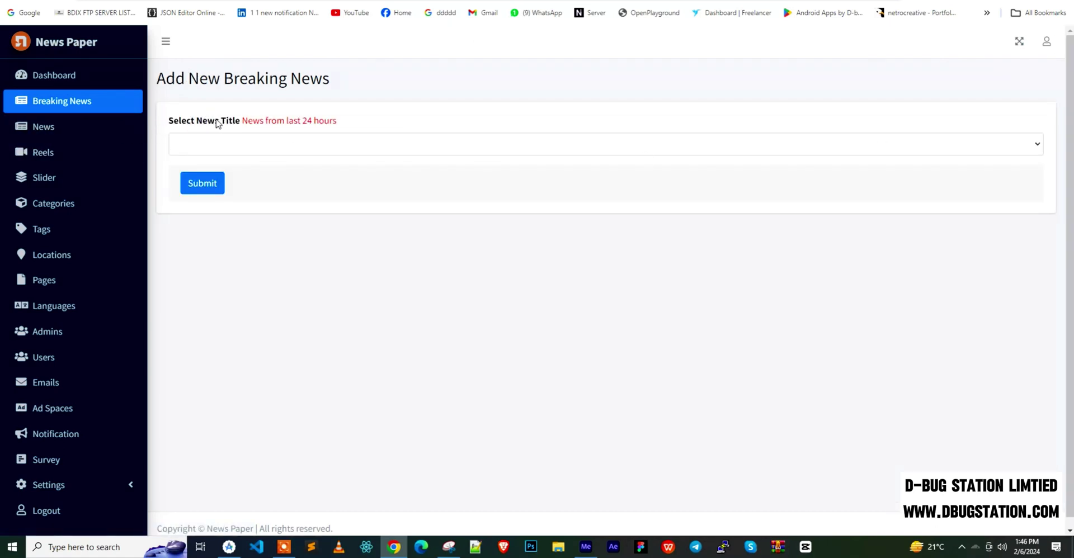
left_click_drag(241, 125, 371, 129)
left_click(372, 127)
left_click(418, 148)
left_click(419, 149)
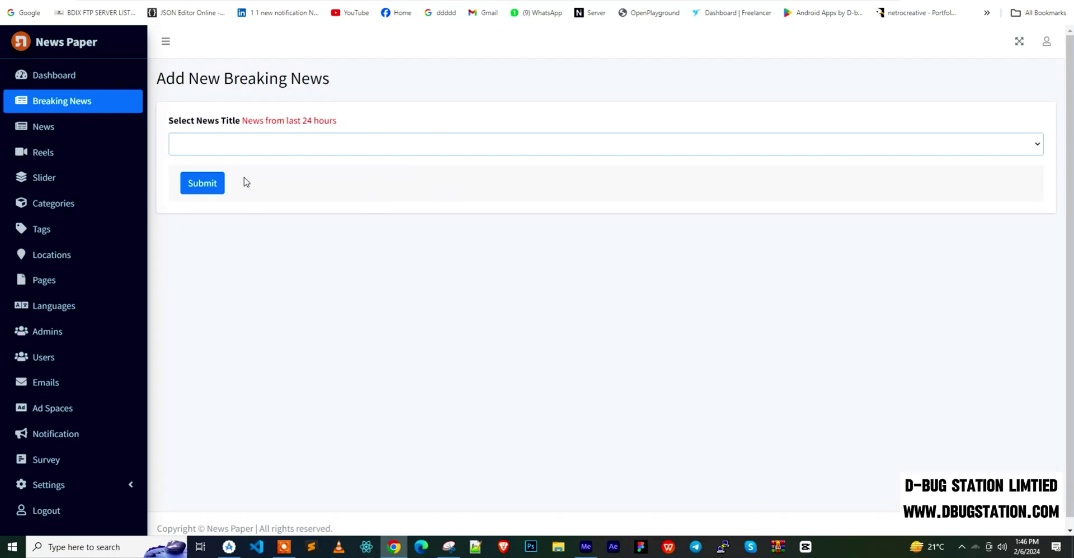
left_click(38, 131)
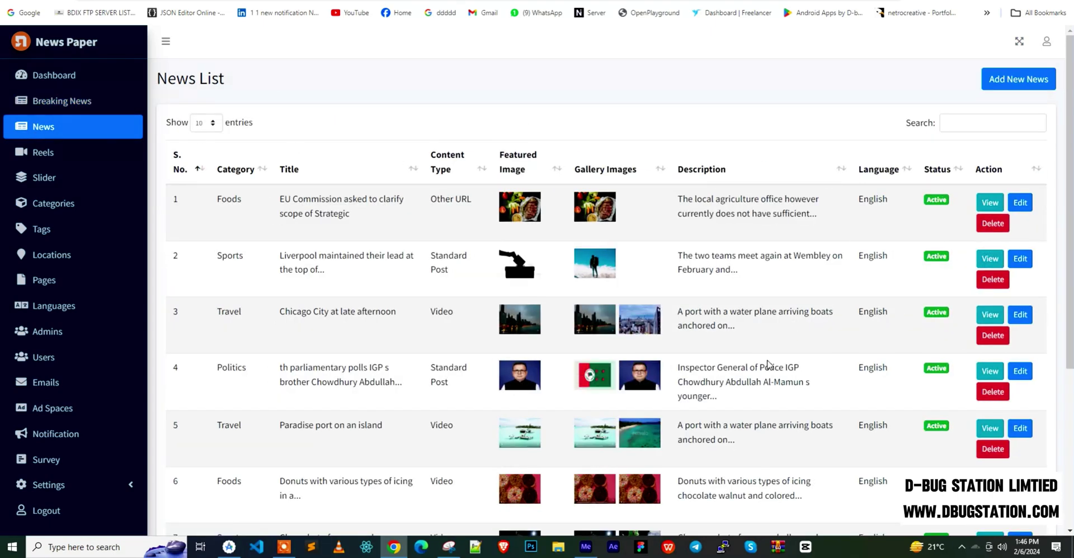
scroll(791, 252, "down", 2)
scroll(791, 252, "up", 2)
left_click(989, 203)
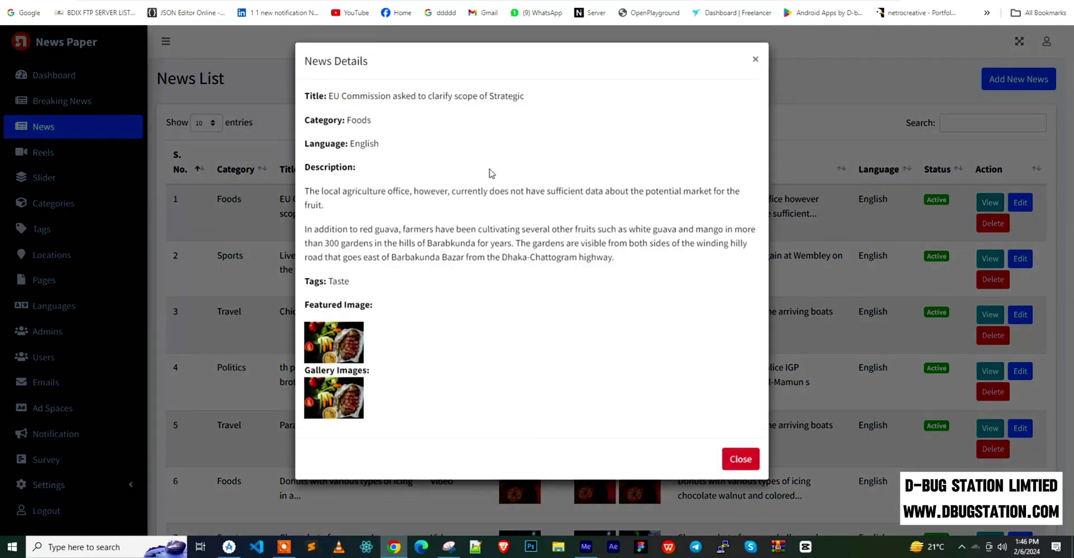
left_click(740, 459)
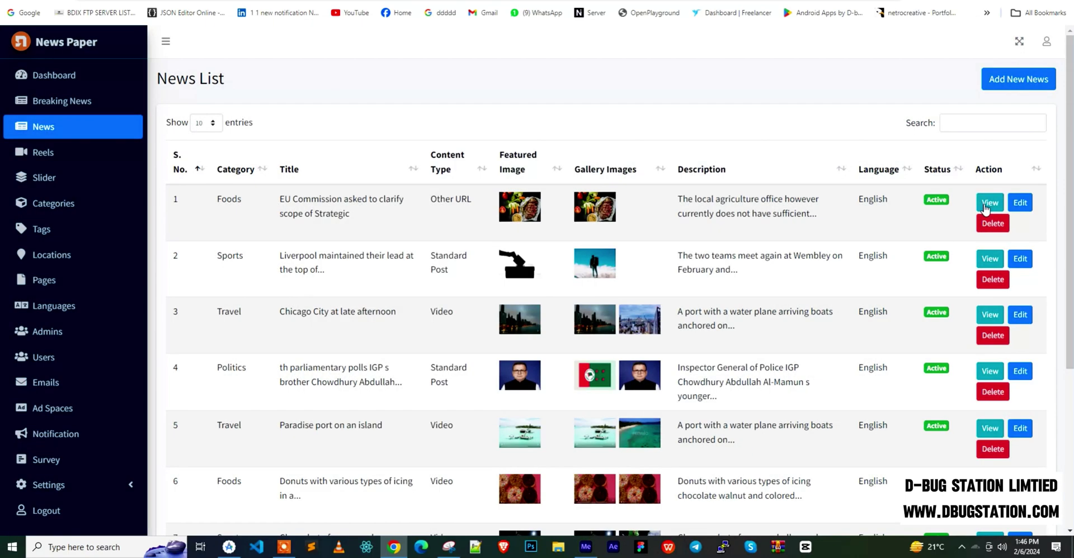
- Start a new news article with language English and category Business
left_click(999, 87)
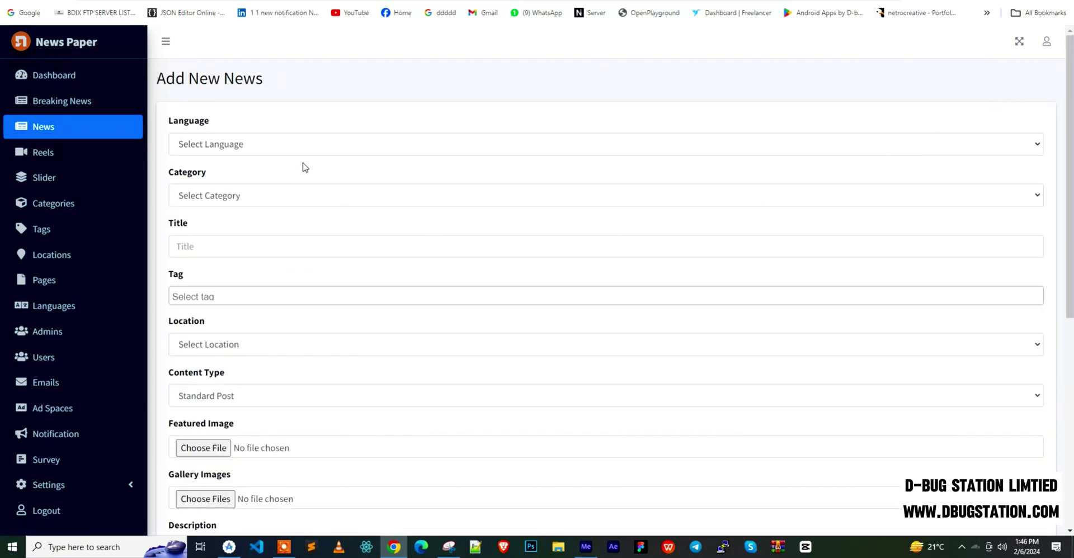
left_click(332, 149)
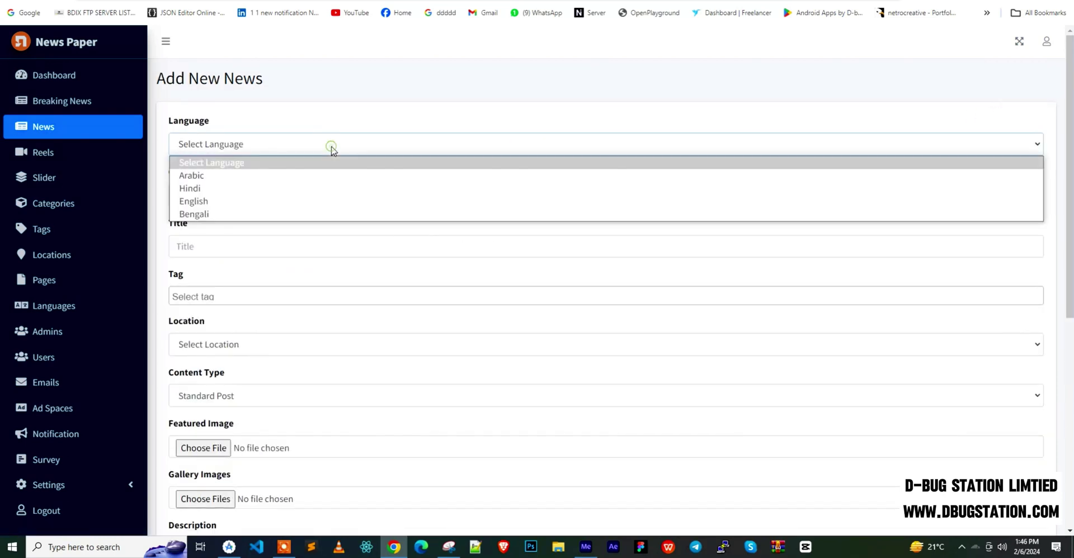
left_click(322, 202)
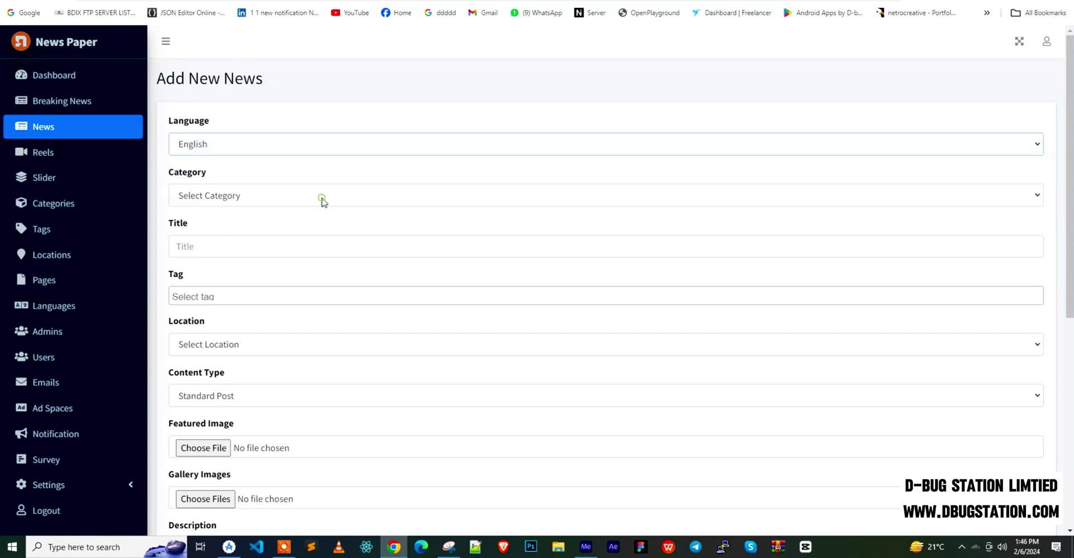
left_click(318, 200)
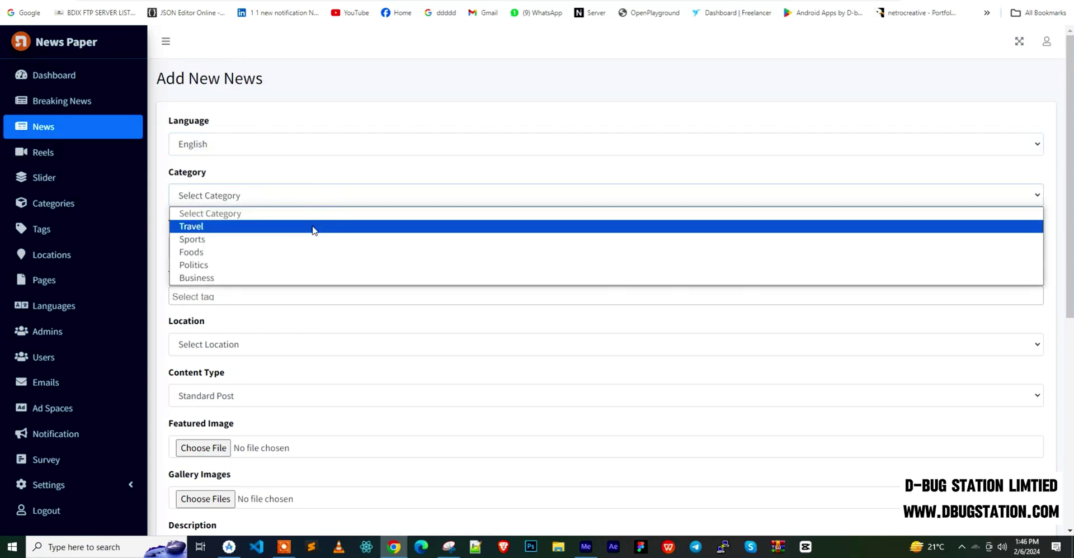
left_click(311, 277)
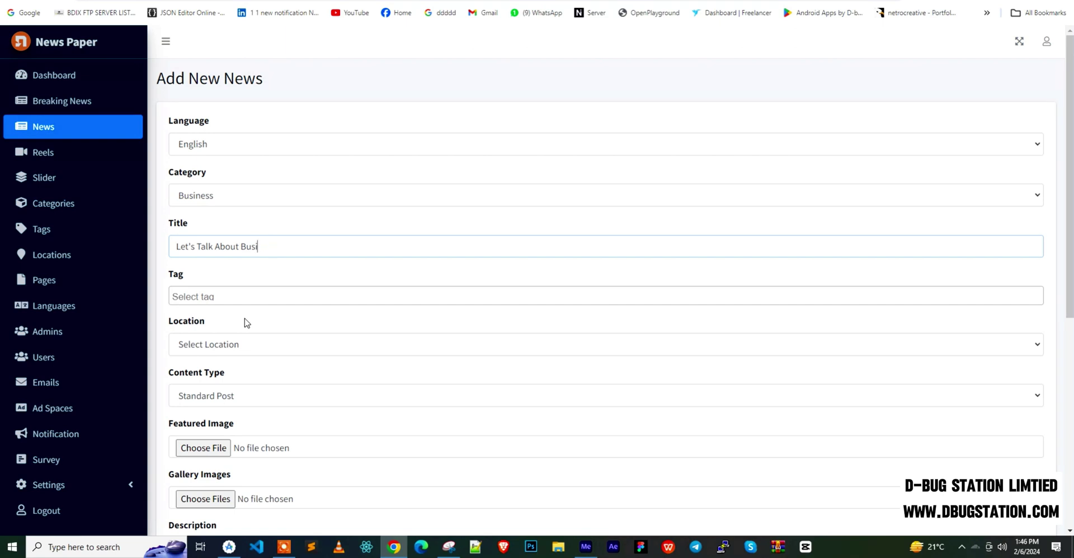
- Title it 'Let's Talk About Business' and add the tags Nike and Volleyball
type("s")
key("Tab")
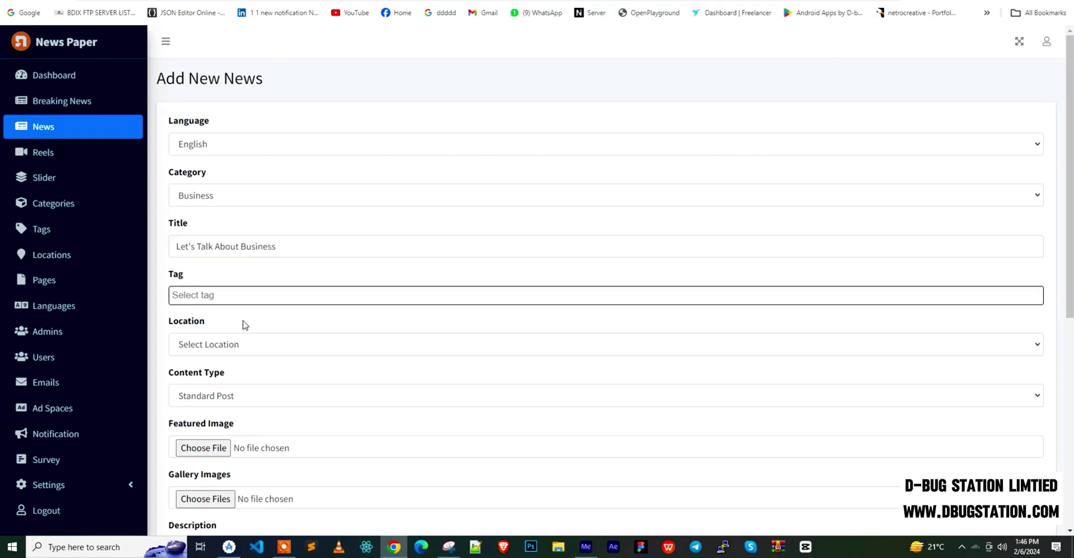
type("business")
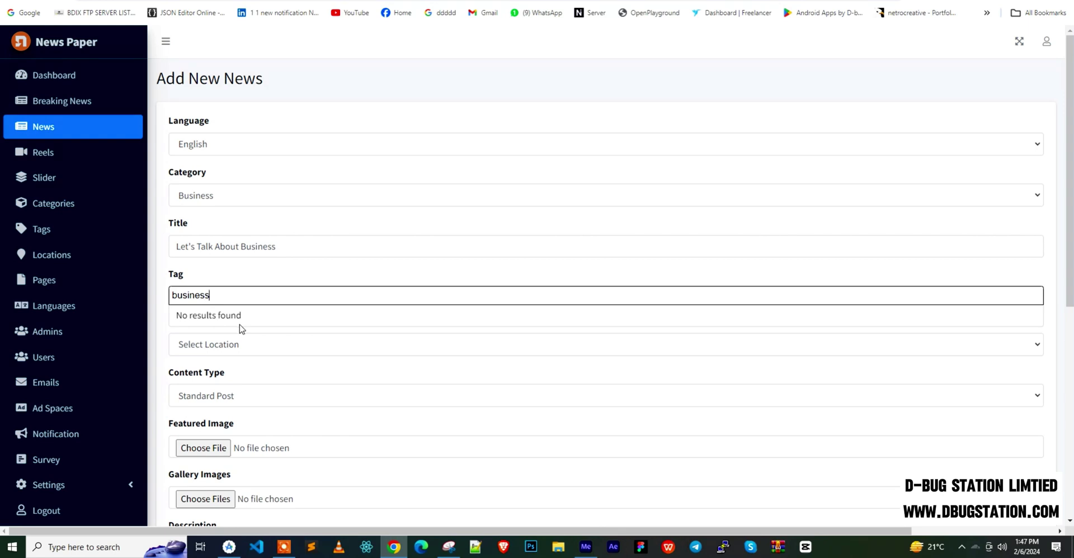
key("BackSpace")
key("BackSpace")
key("BackSpace")
key("BackSpace")
key("BackSpace")
key("BackSpace")
key("BackSpace")
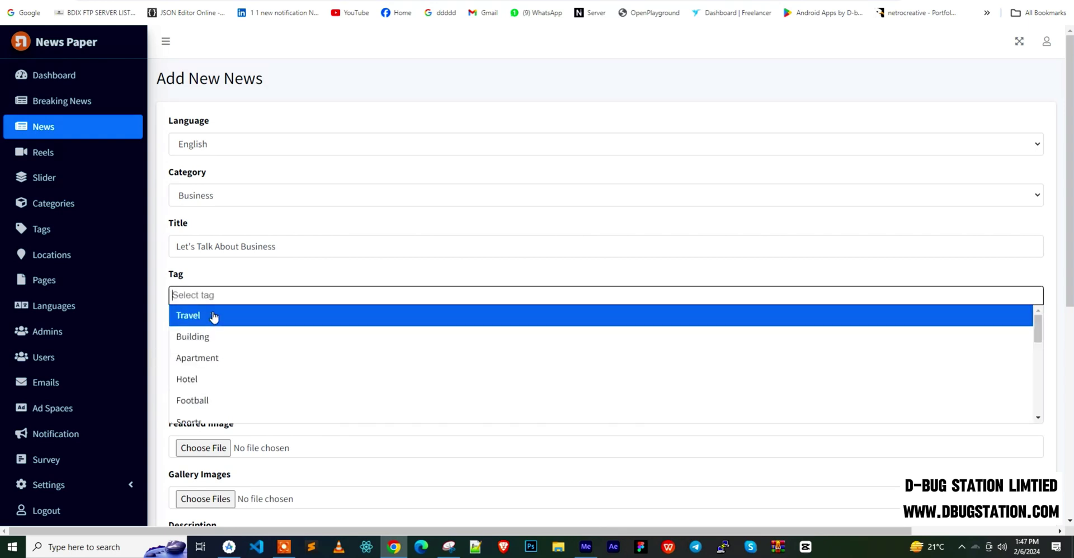
scroll(274, 351, "down", 5)
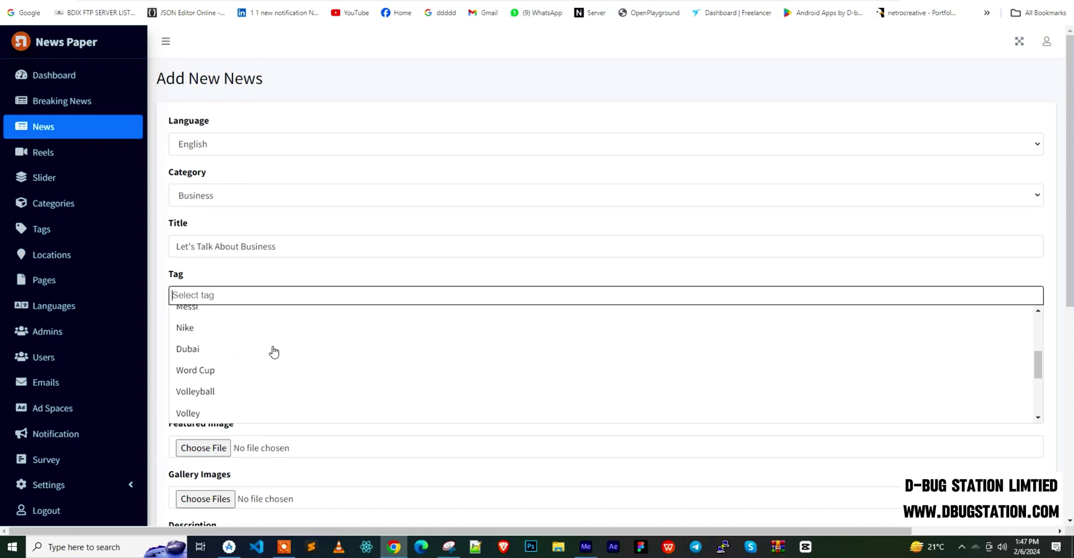
left_click(286, 327)
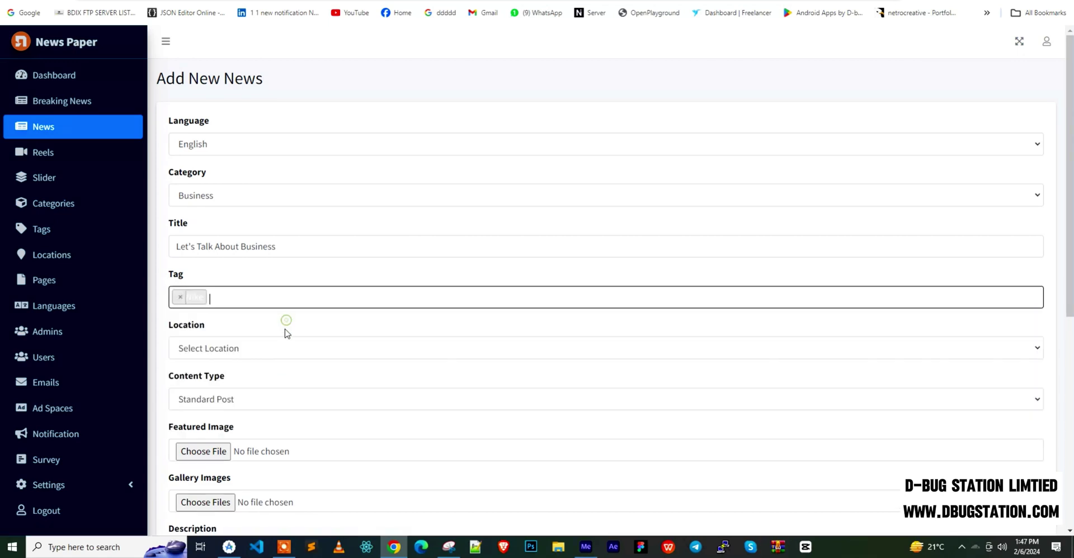
left_click(294, 295)
left_click(259, 406)
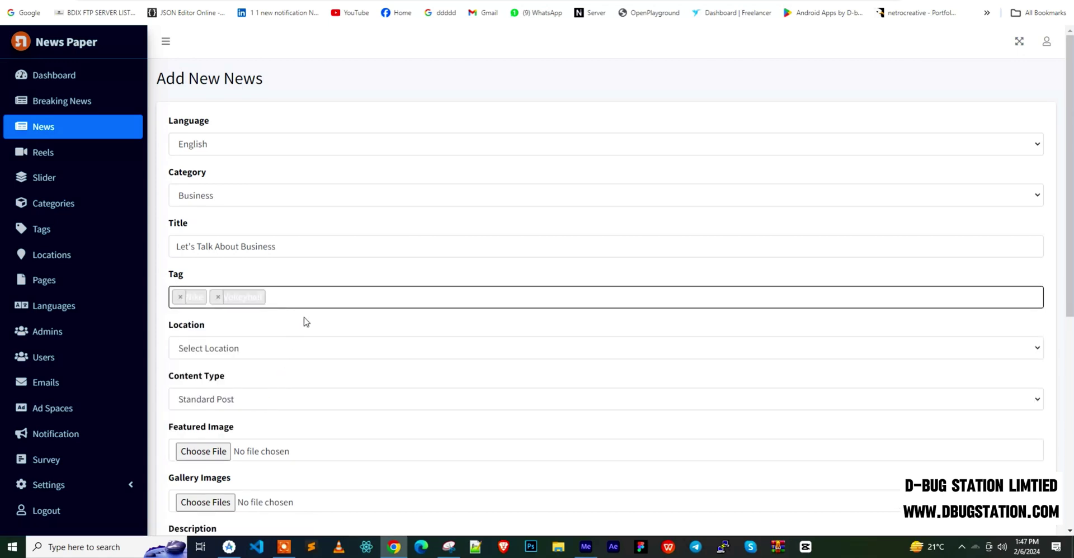
- Set the article location to Dhaka and look at the content type options
left_click(288, 345)
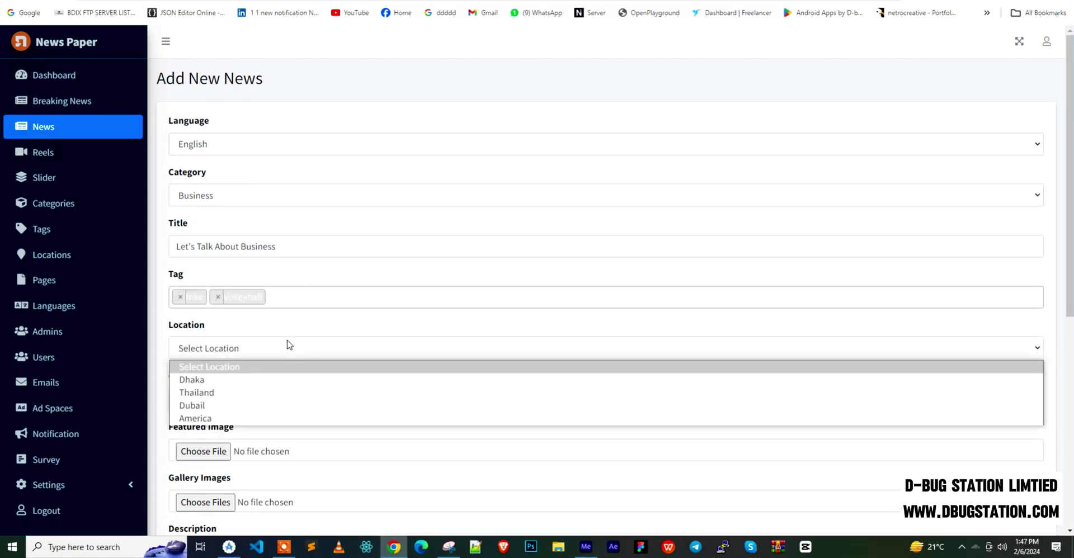
left_click(275, 380)
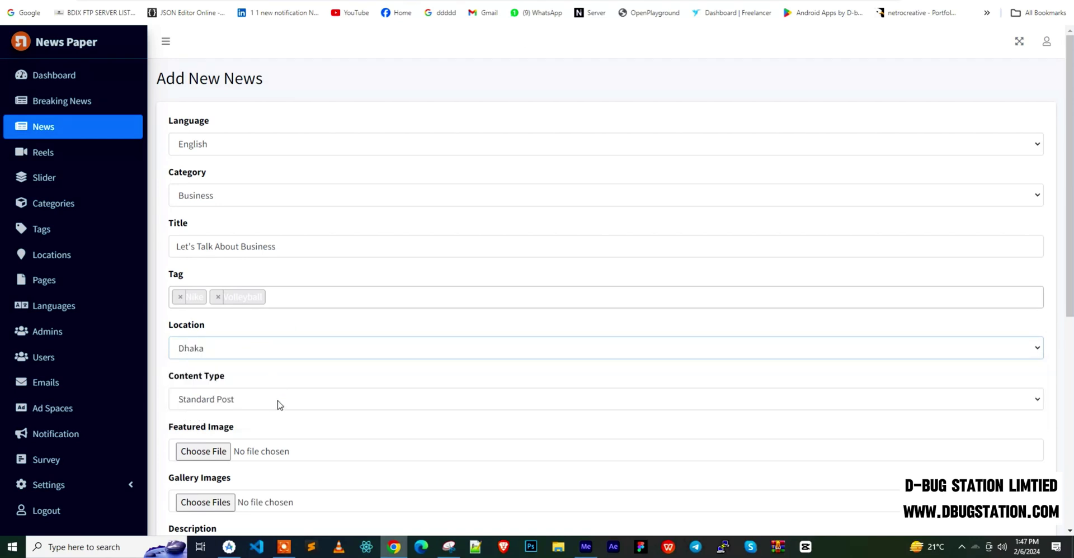
left_click(281, 403)
- Try the YouTube, other-URL and uploaded video content types, then keep Standard Post
scroll(290, 391, "down", 1)
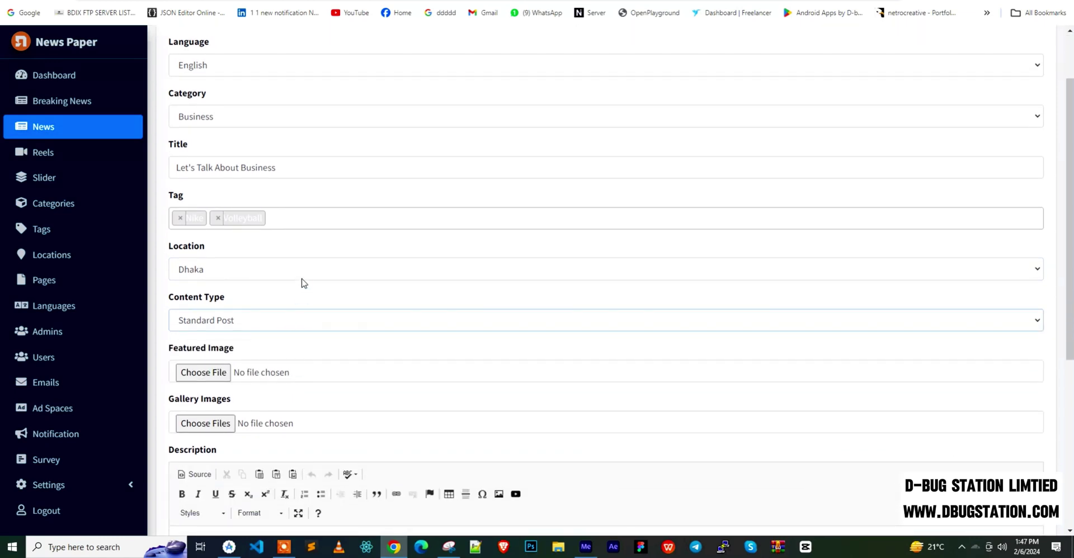
left_click(322, 320)
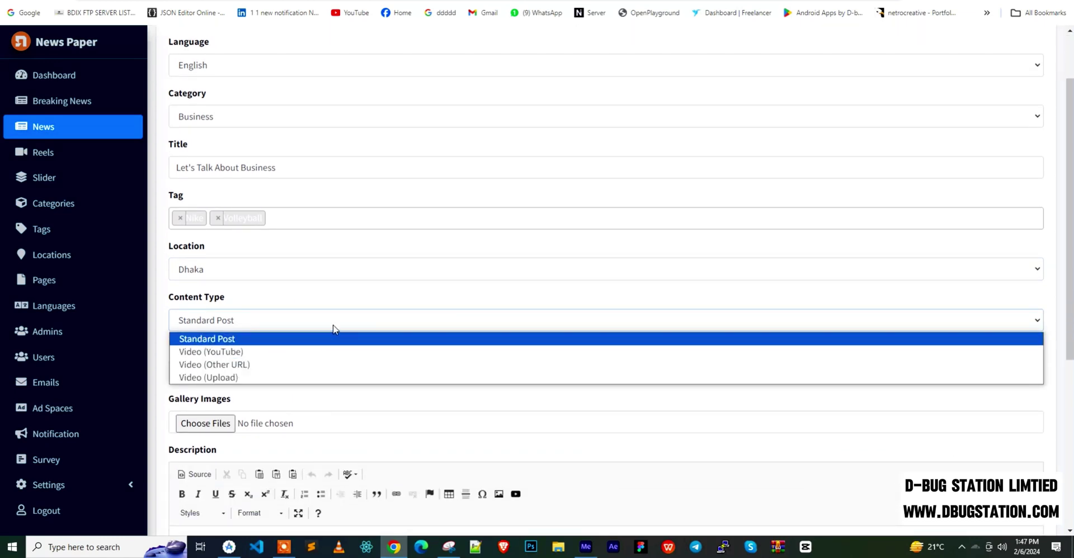
left_click(336, 351)
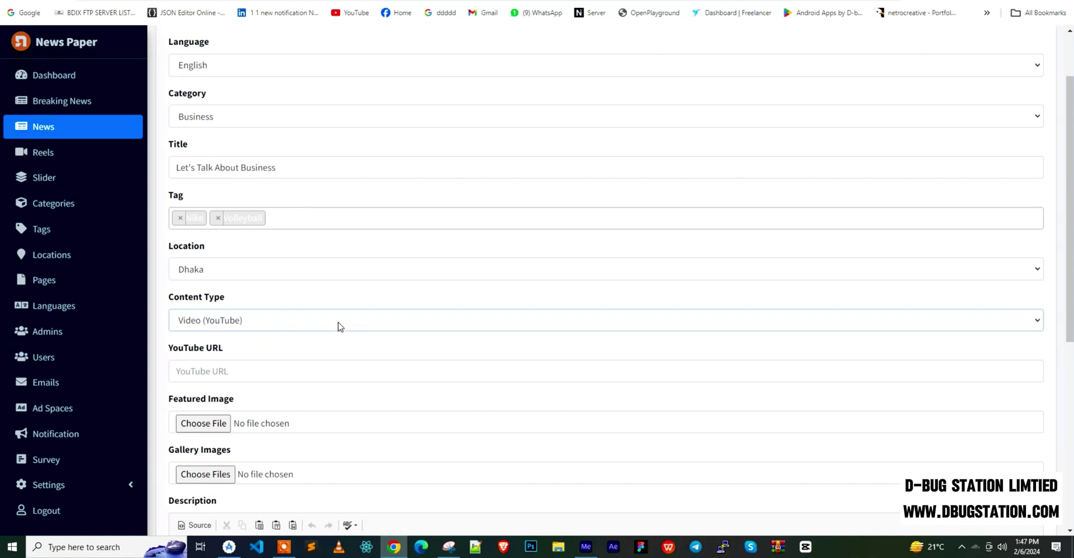
left_click(340, 326)
left_click(337, 364)
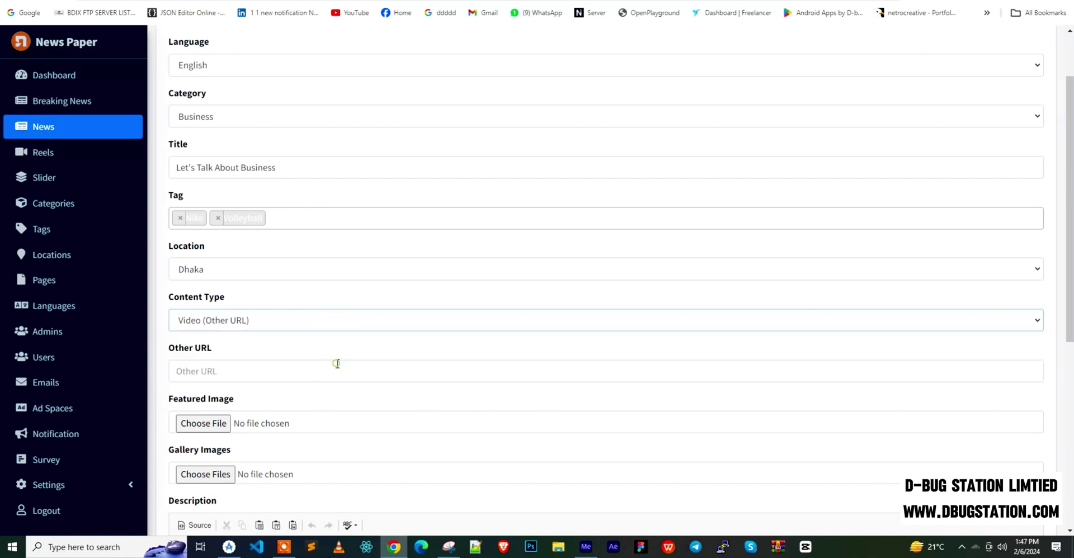
left_click(338, 322)
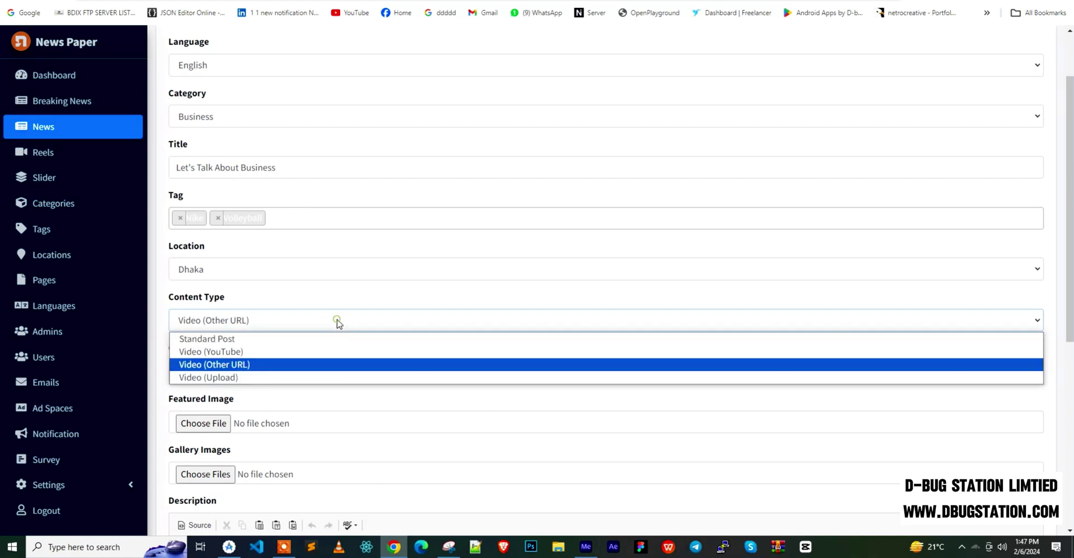
left_click(330, 379)
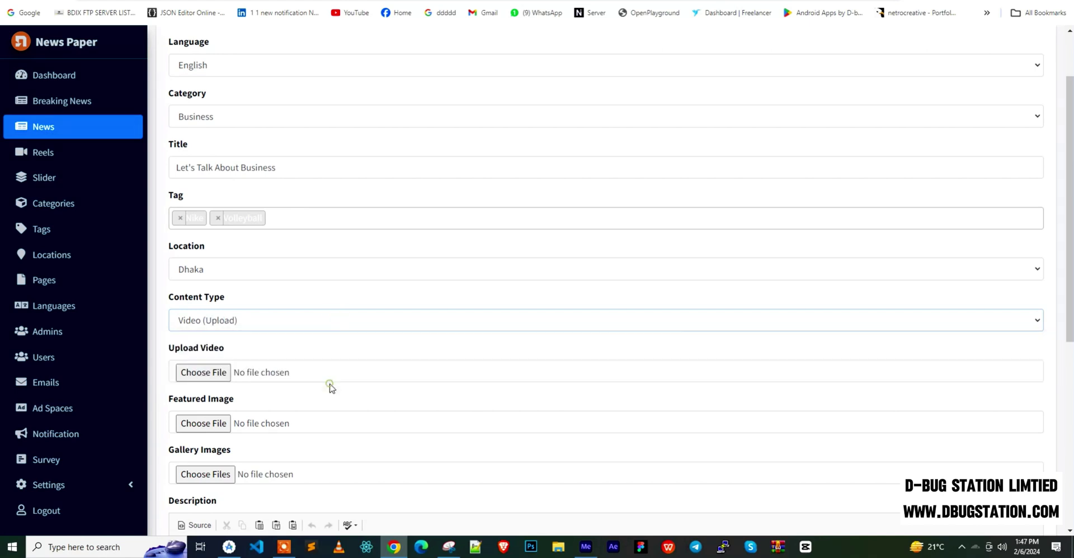
left_click(296, 327)
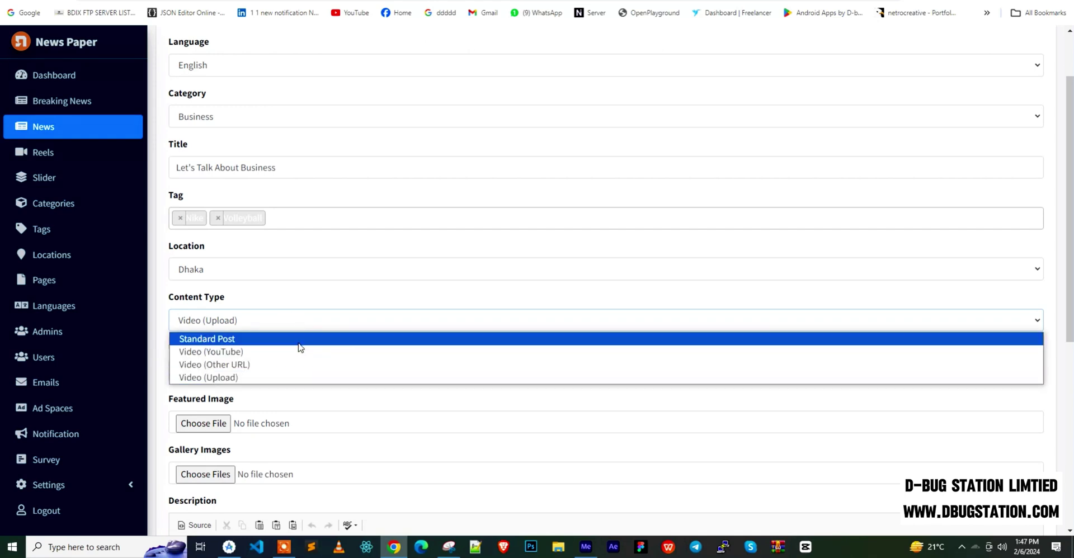
left_click(295, 338)
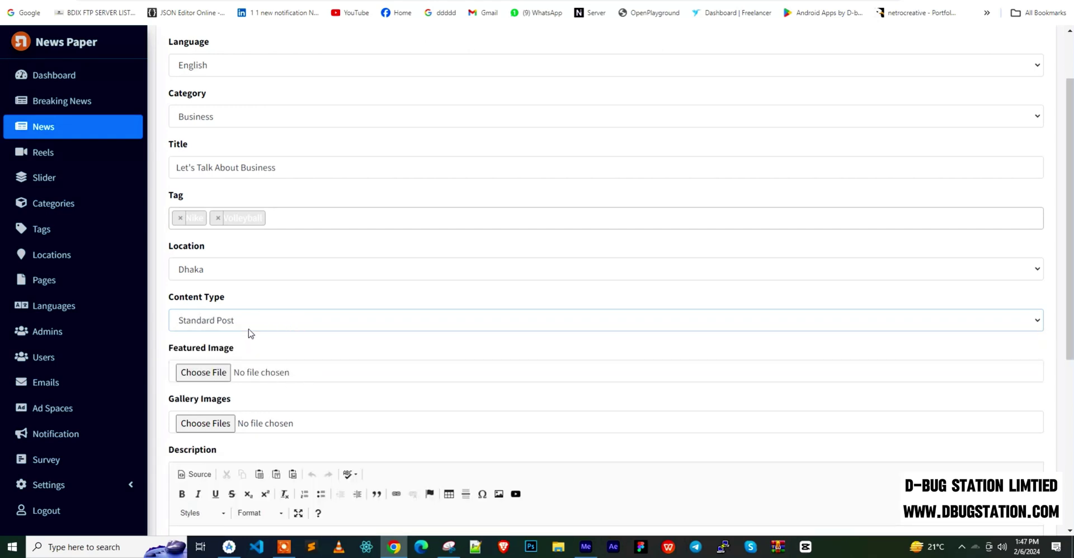
left_click(366, 321)
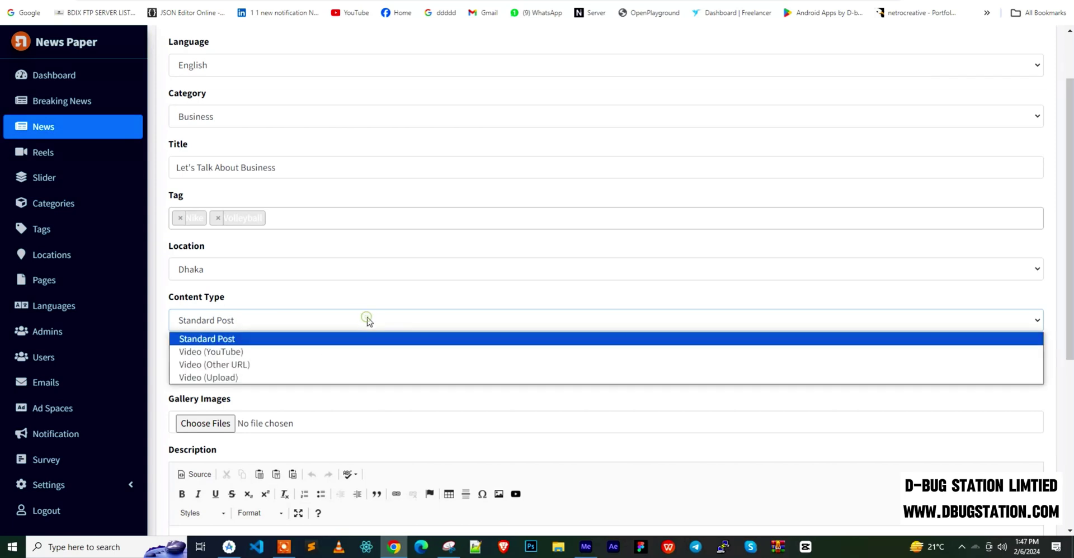
left_click(369, 322)
- Click into the Description editor and drag its resize grip down to make it taller
scroll(384, 369, "down", 3)
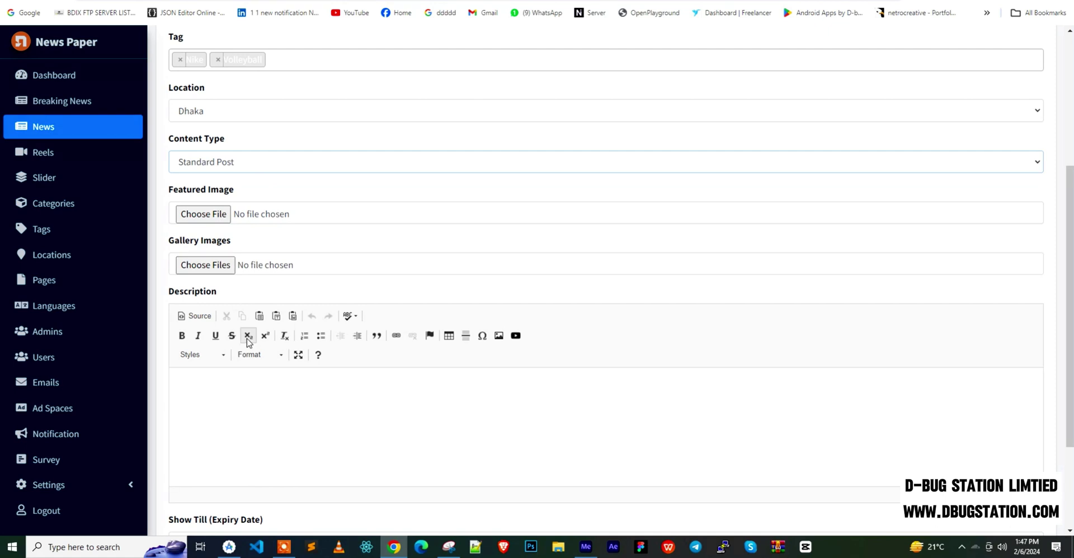
scroll(268, 380, "down", 3)
left_click(278, 264)
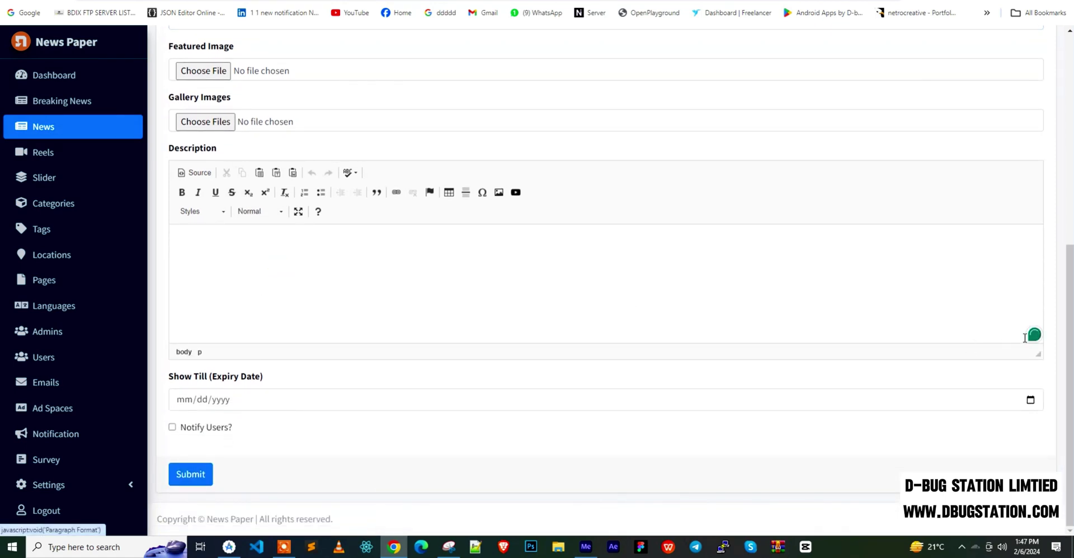
left_click_drag(1040, 359, 1039, 529)
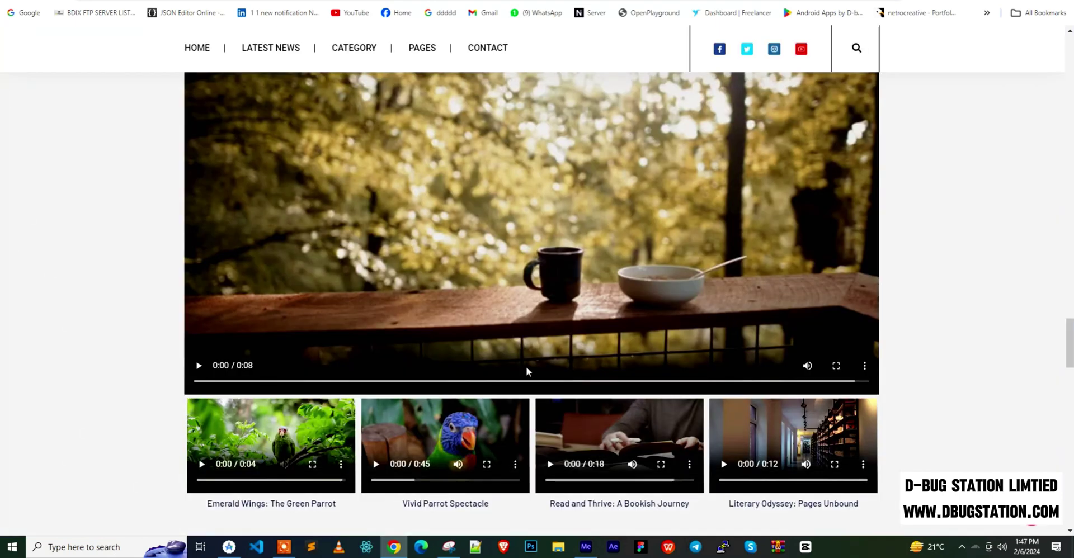
- In a new tab, search 'bbc news' and open the 'Home - BBC News' result
scroll(526, 369, "up", 3)
scroll(525, 370, "up", 7)
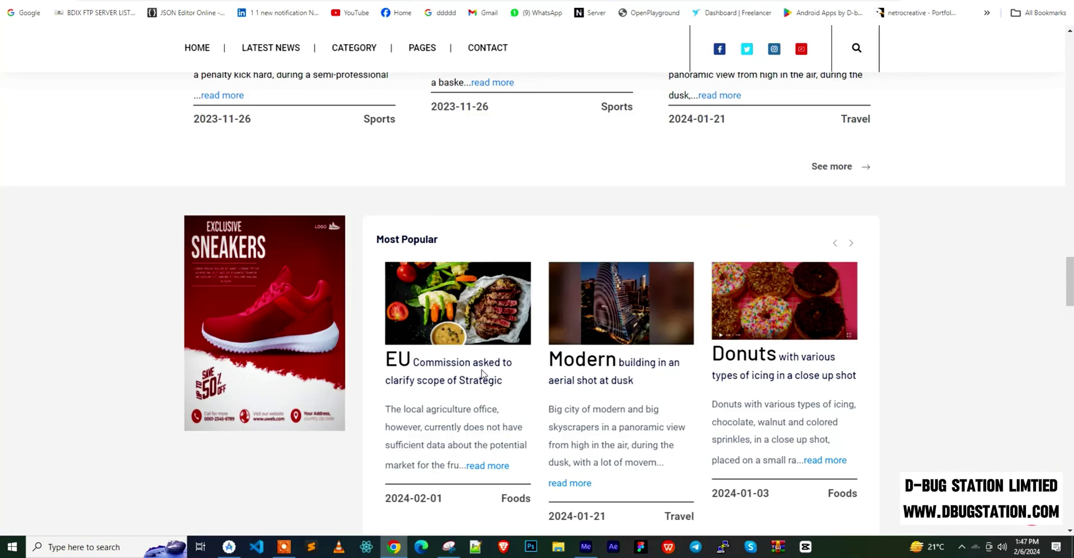
key("ctrl+t")
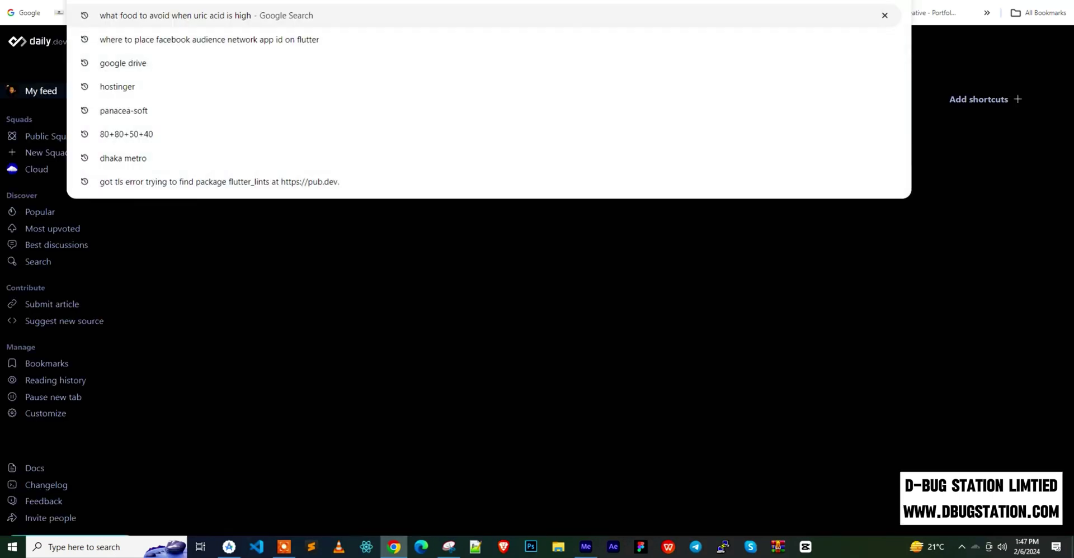
type("bbc")
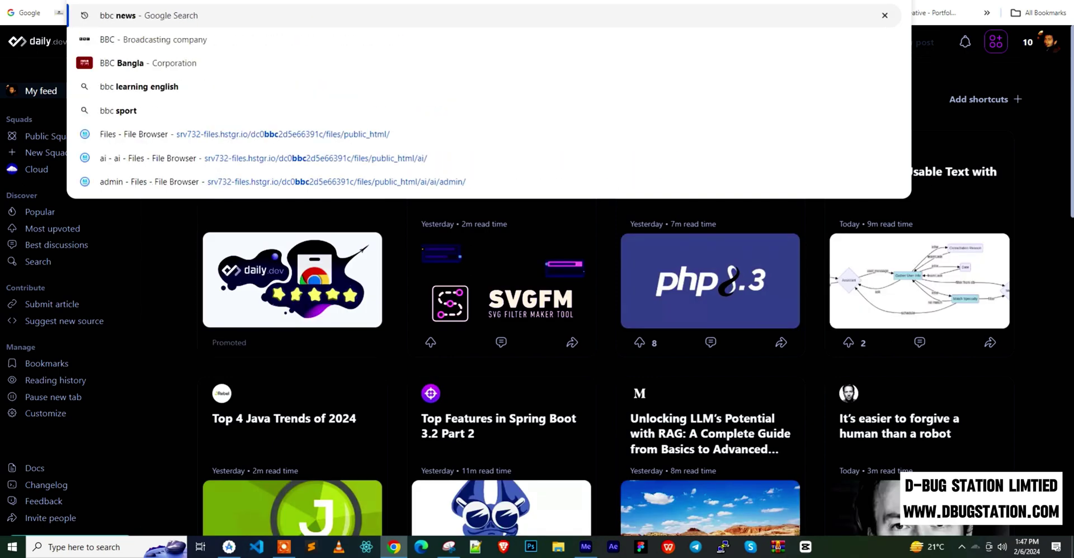
type(" news")
key("Return")
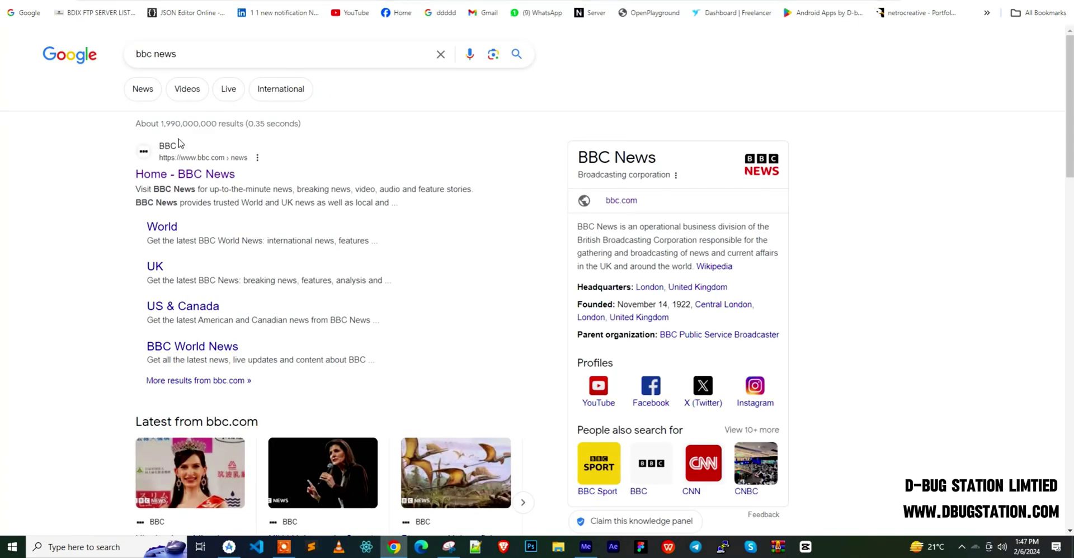
left_click(187, 176)
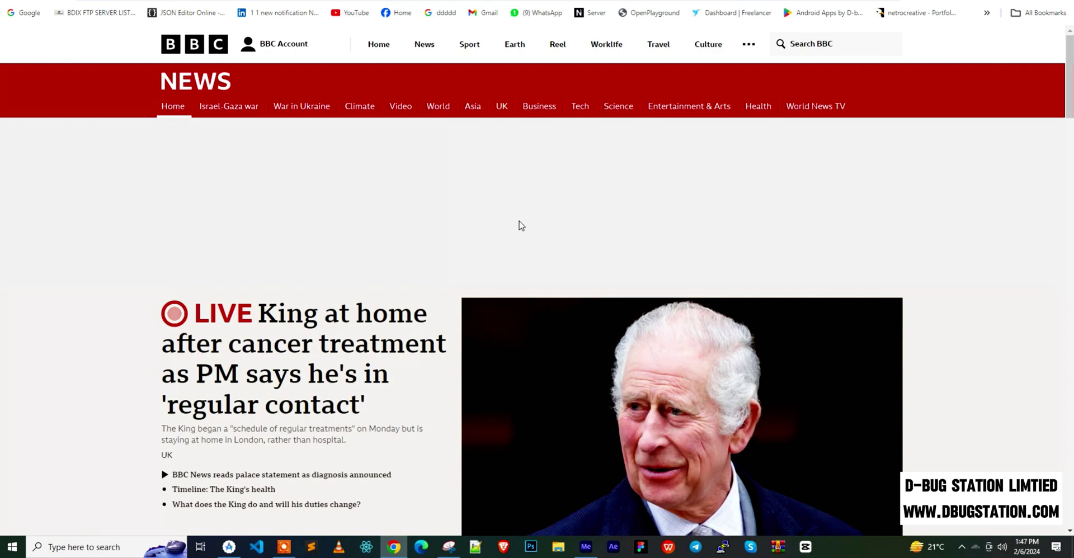
- Open the BBC live report on the King's treatment and start its coverage video
scroll(533, 216, "down", 3)
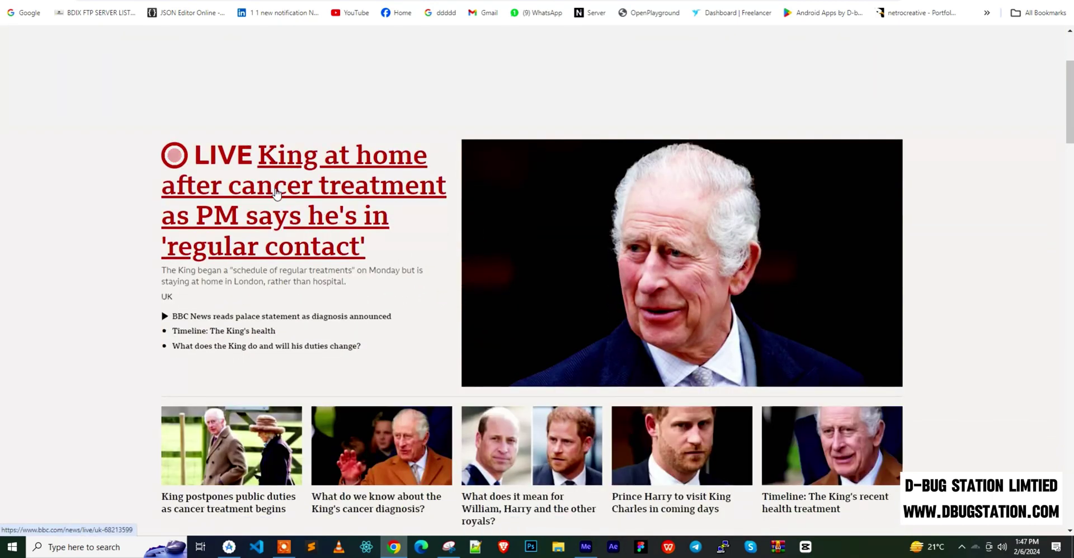
left_click(276, 193)
scroll(360, 240, "down", 5)
scroll(360, 240, "up", 2)
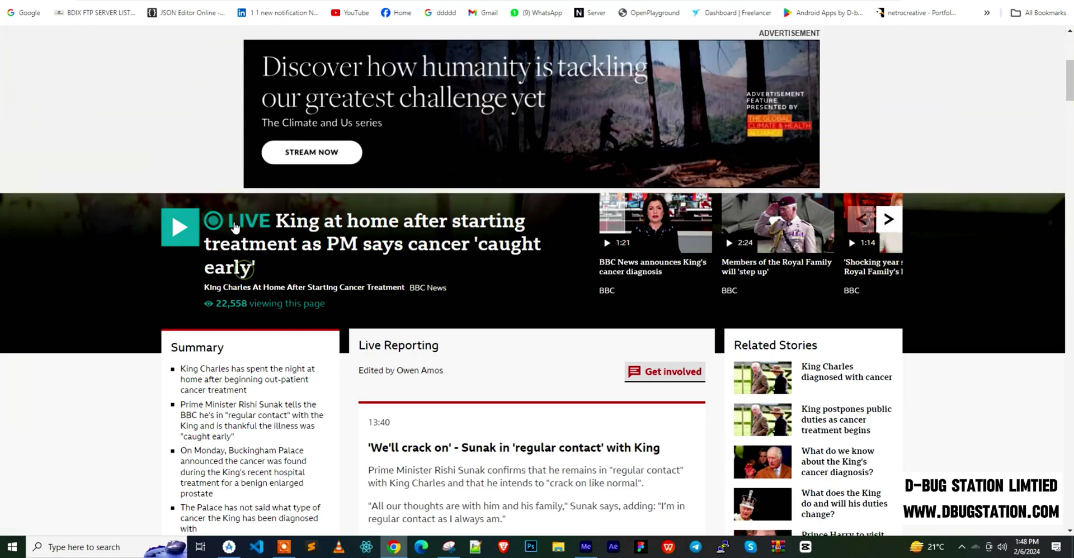
left_click(232, 229)
scroll(441, 261, "down", 6)
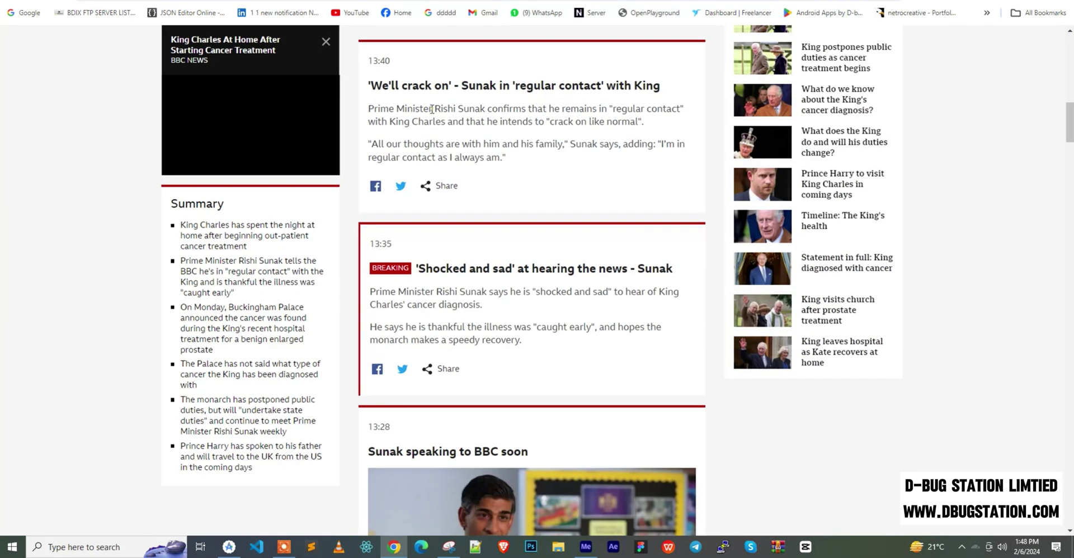
- Select the 'We'll crack on' headline on the live page and switch back to the admin form
triple_click(431, 108)
left_click(484, 172)
scroll(470, 178, "up", 2)
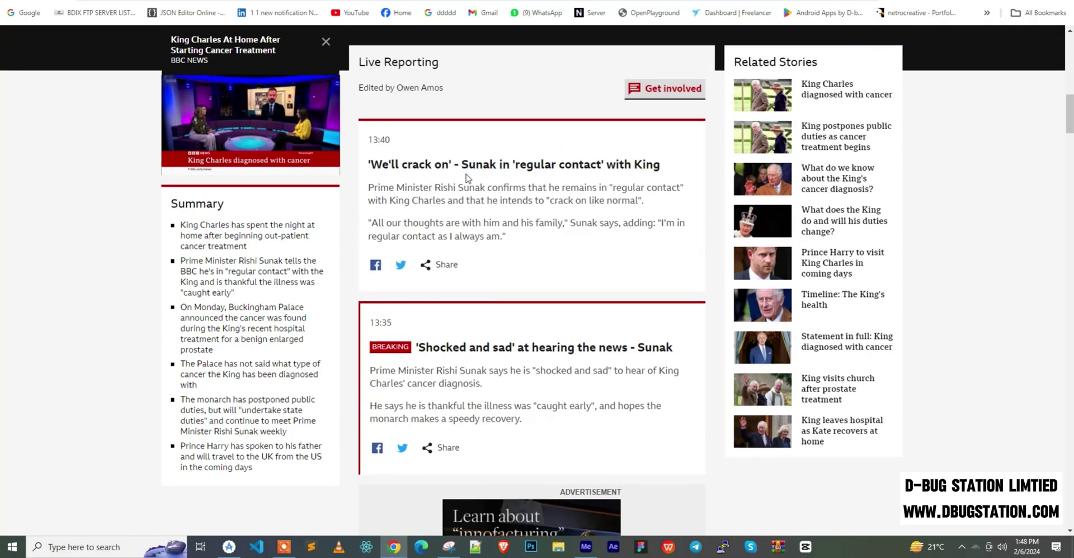
triple_click(477, 164)
key("ctrl+c")
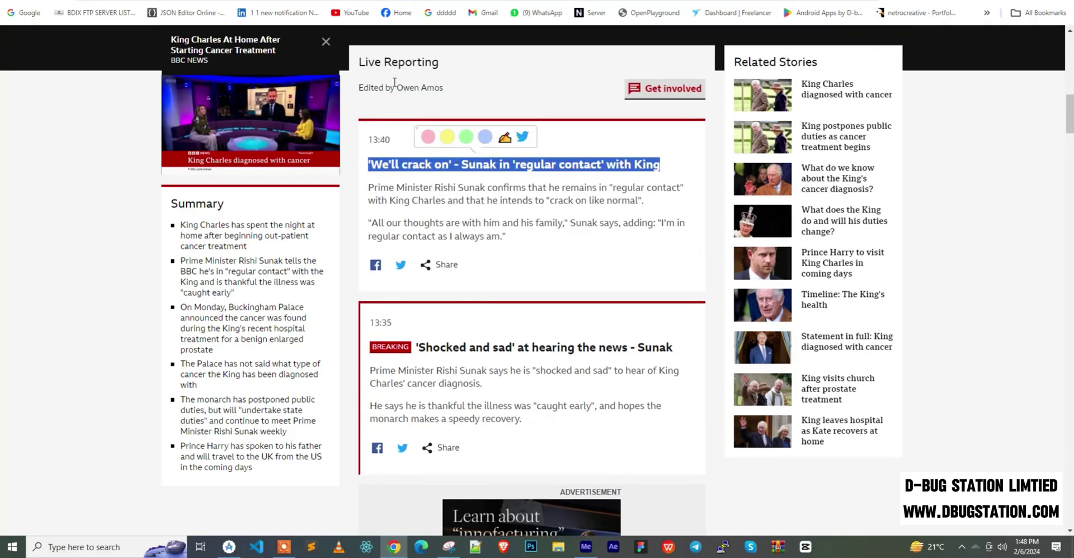
key("ctrl+Tab")
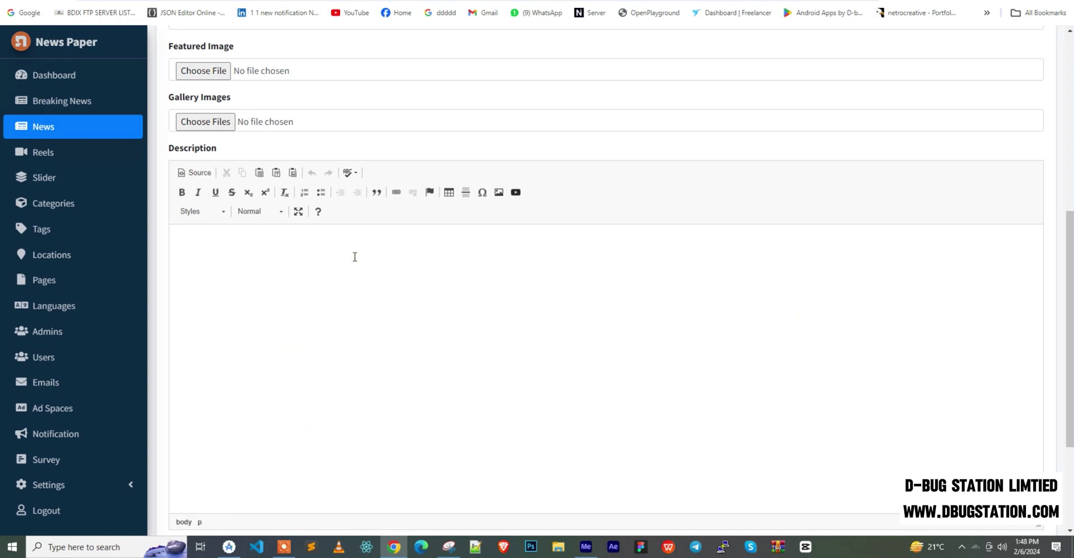
- Replace the title with the pasted BBC headline and delete its leading apostrophe
scroll(354, 256, "up", 5)
key("ctrl+shift+Left")
key("ctrl+shift+Left")
key("ctrl+shift+Left")
key("ctrl+shift+Left")
key("ctrl+v")
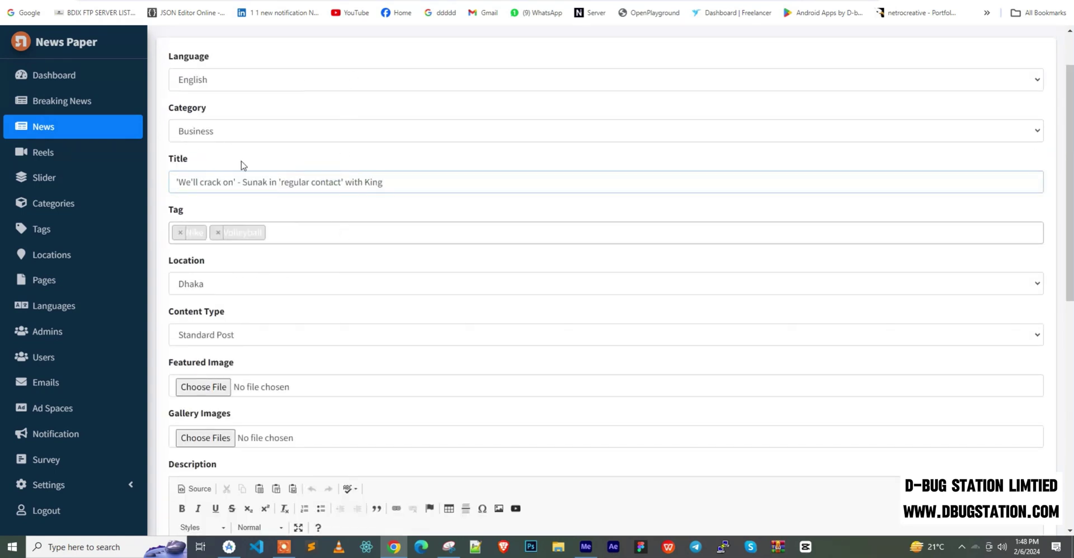
left_click(181, 183)
key("BackSpace")
- Select the BBC headline and its two paragraphs, then return to the admin form
key("ctrl+Tab")
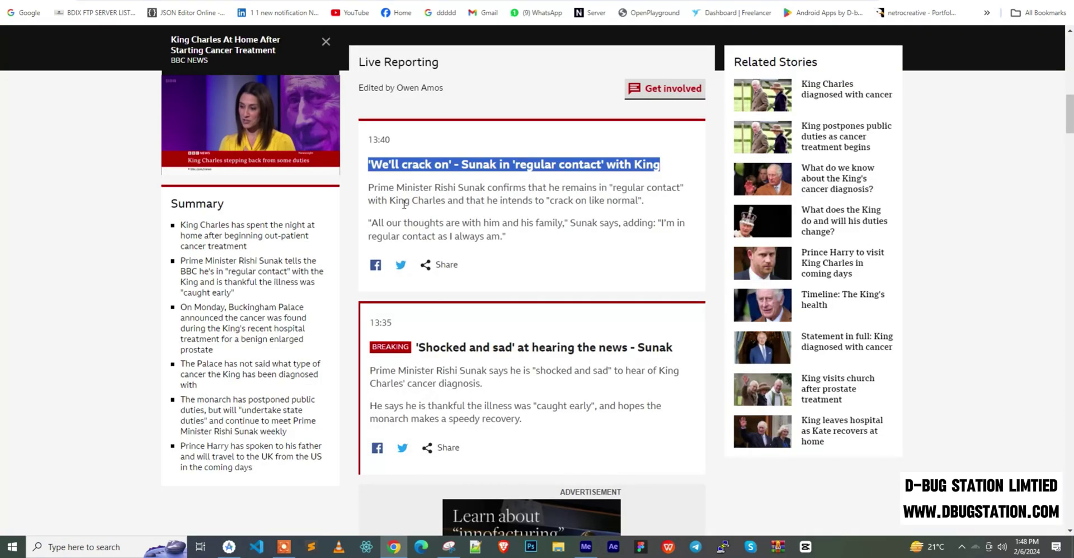
left_click(365, 192)
mouse_move(364, 192)
left_mouse_down()
mouse_move(367, 177)
mouse_move(439, 224)
mouse_move(503, 237)
left_mouse_up()
key("ctrl+c")
left_click(365, 169)
key("ctrl+shift+Tab")
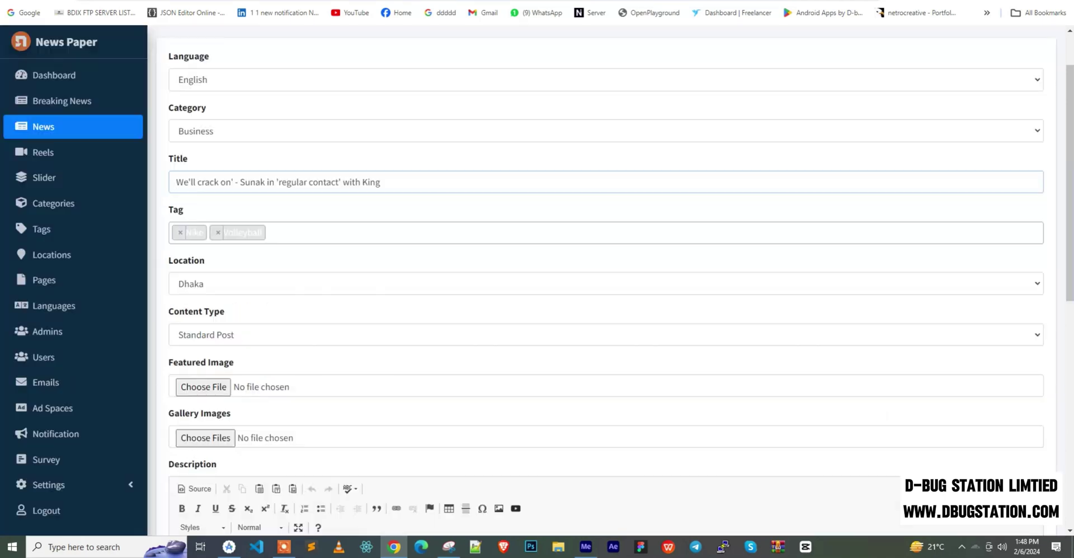
scroll(353, 334, "down", 4)
- Paste the headline with two paragraphs, then the 'Shocked and sad' paragraphs, into the Description
left_click(348, 364)
key("ctrl+v")
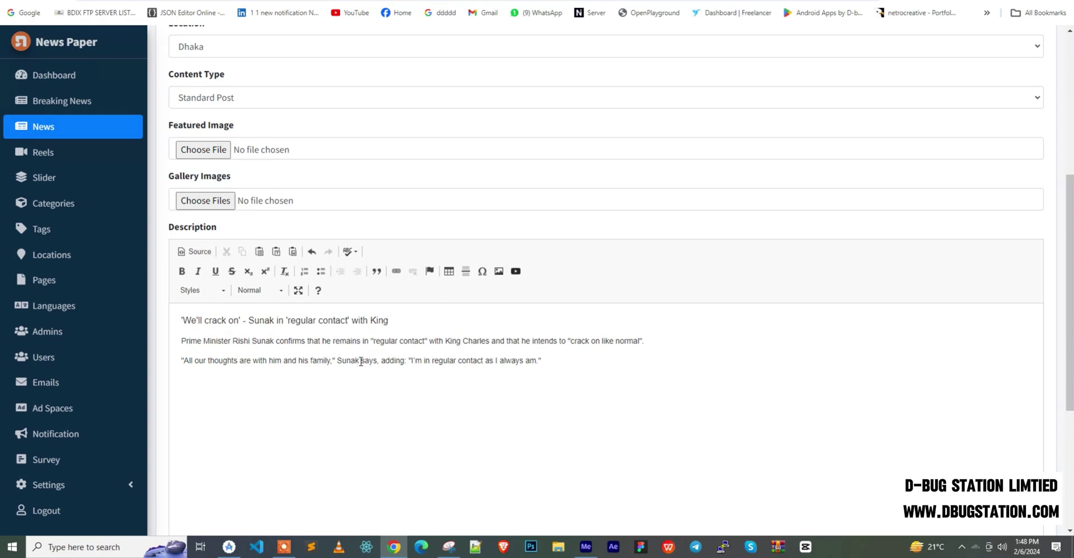
key("ctrl+Tab")
scroll(555, 286, "down", 3)
left_click_drag(371, 213, 521, 261)
key("ctrl+c")
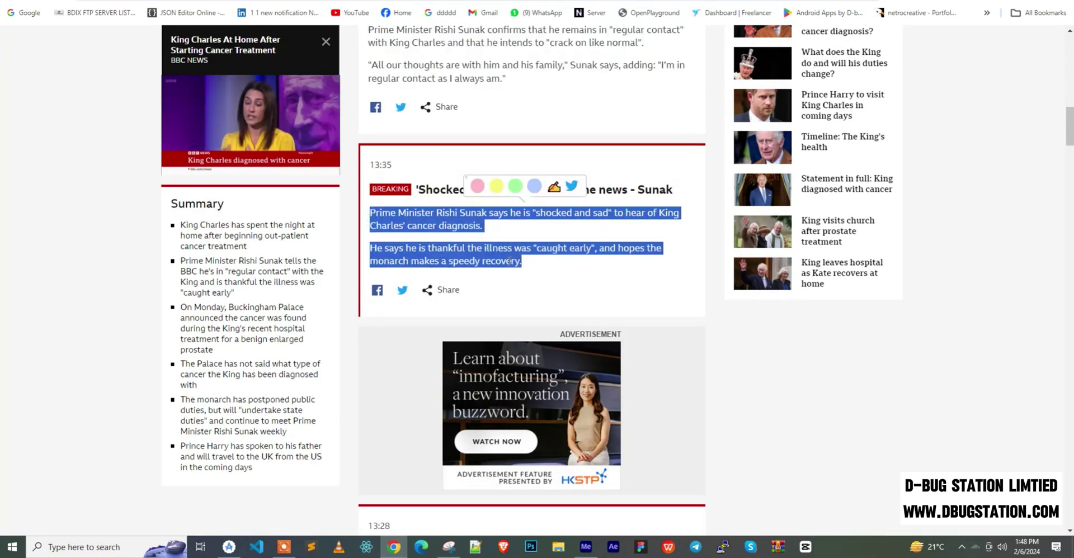
key("ctrl+Tab")
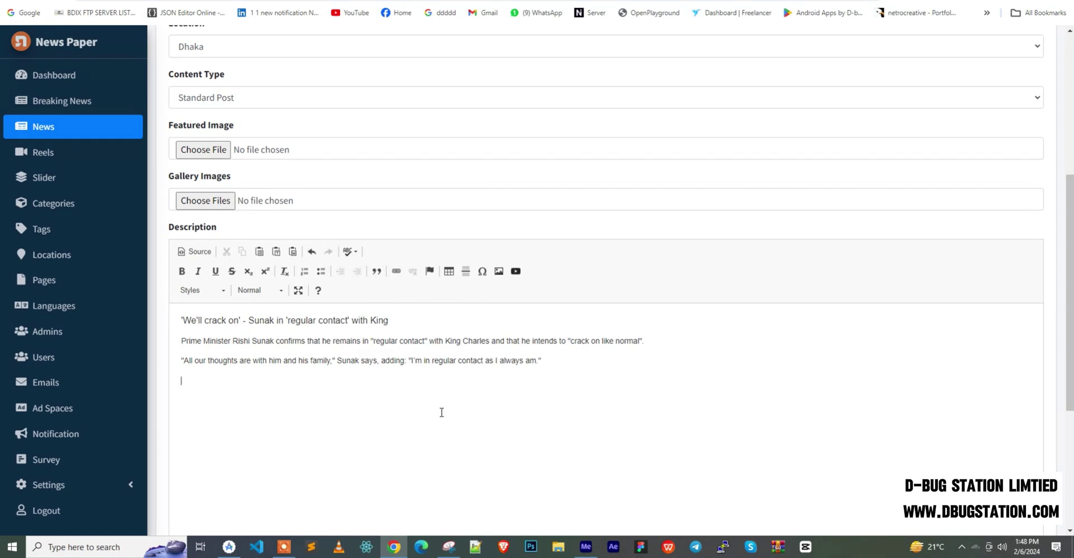
key("ctrl+v")
- Select the two Radio 5 Live paragraphs and paste them into the Description twice
key("ctrl+shift+Tab")
scroll(541, 232, "down", 10)
left_click_drag(368, 118, 621, 165)
key("ctrl+c")
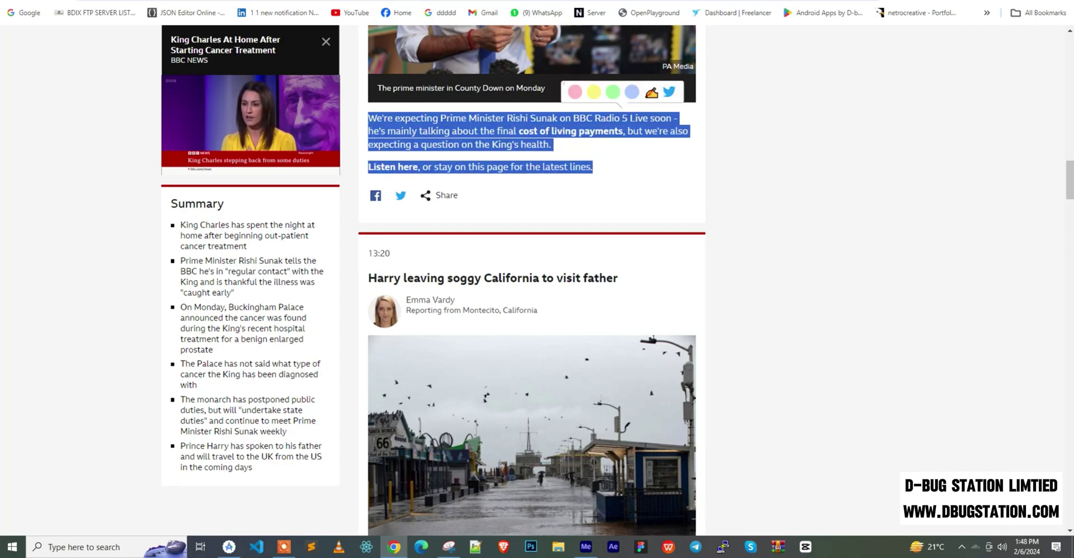
key("ctrl+Tab")
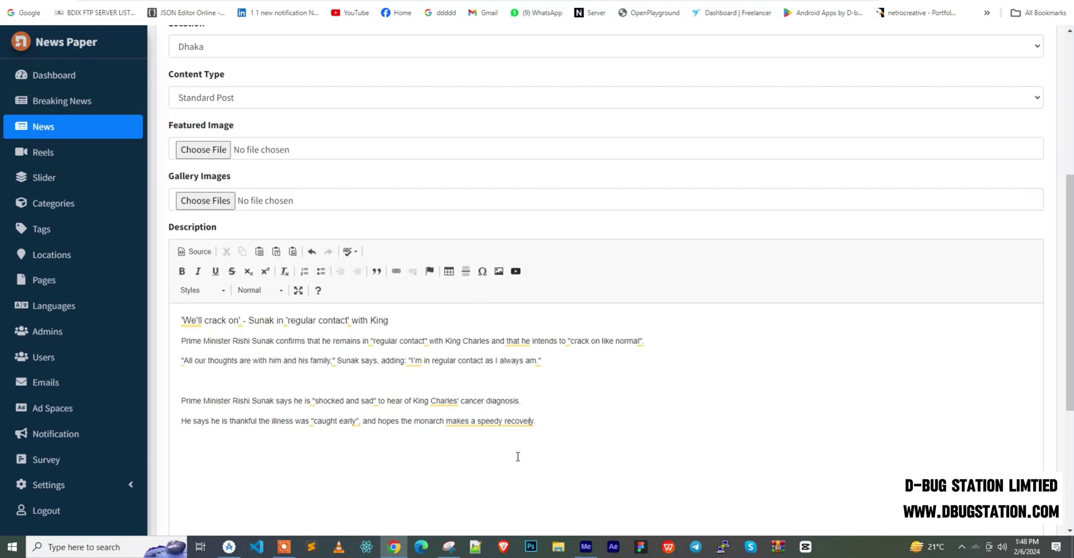
key("ctrl+v")
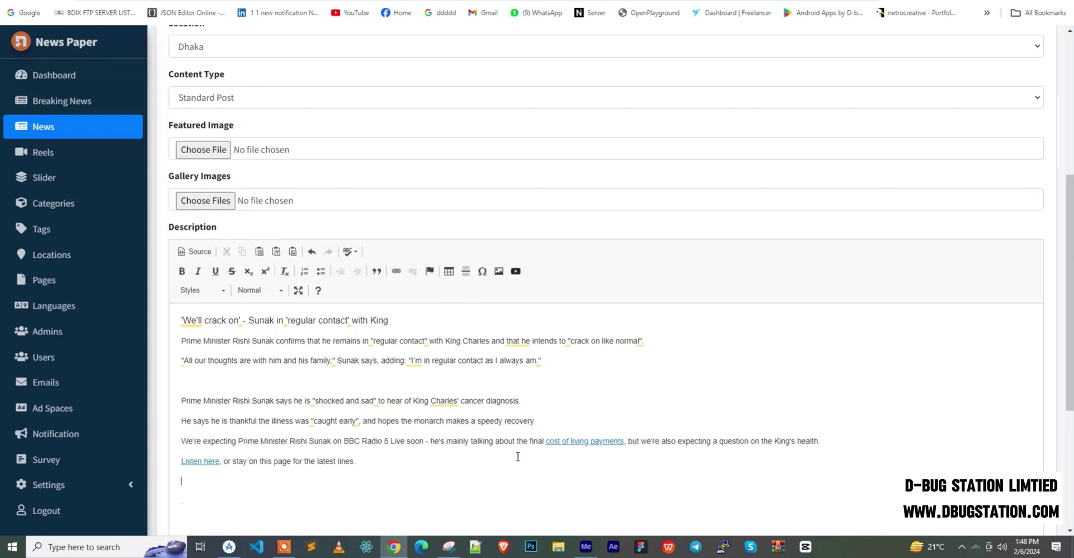
key("ctrl+v")
scroll(155, 528, "down", 4)
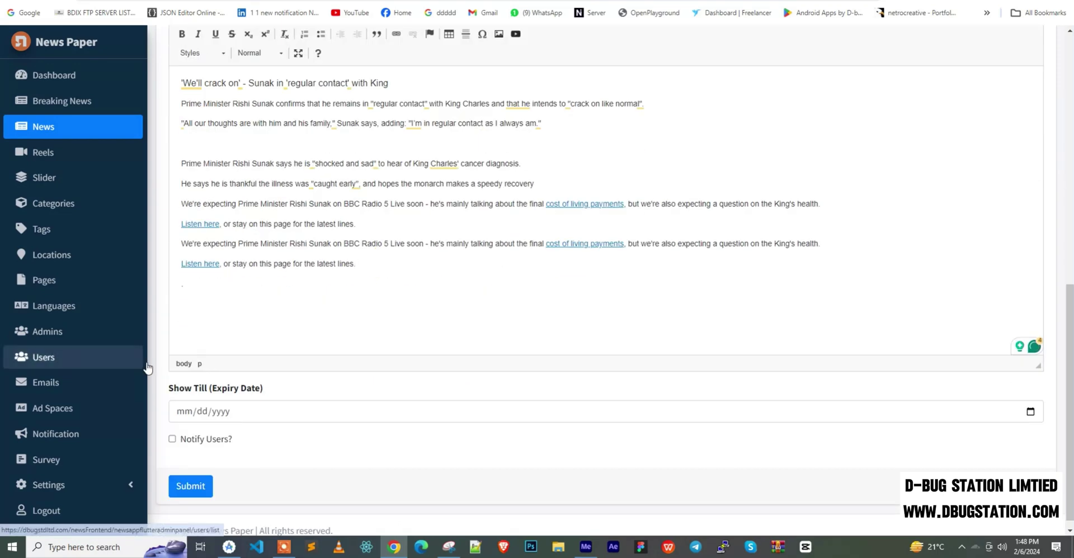
- Switch to the front-end news site and open the mini video player's context menu
key("ctrl+Tab")
key("ctrl+Tab")
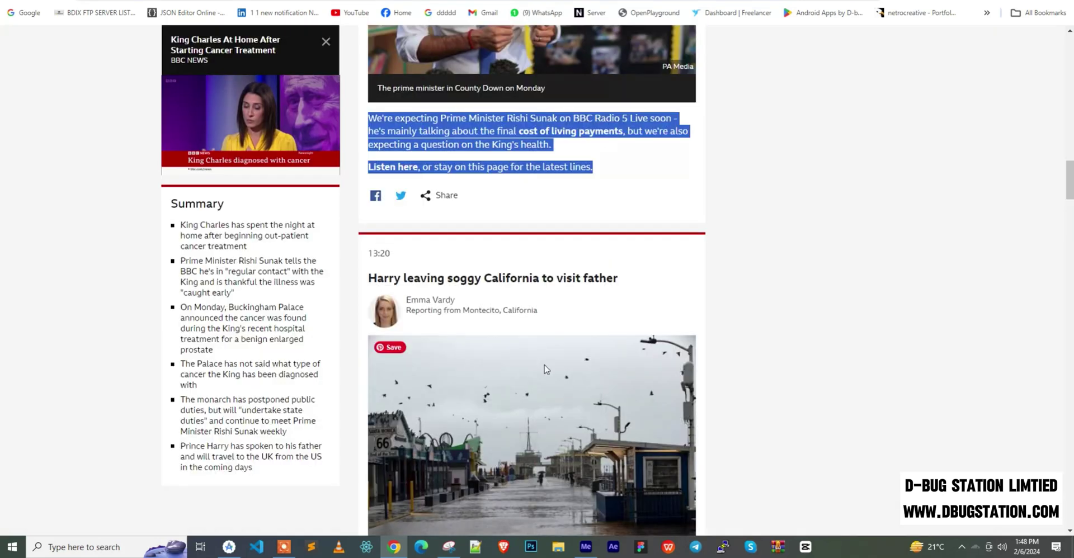
scroll(531, 280, "up", 3)
mouse_move(277, 132)
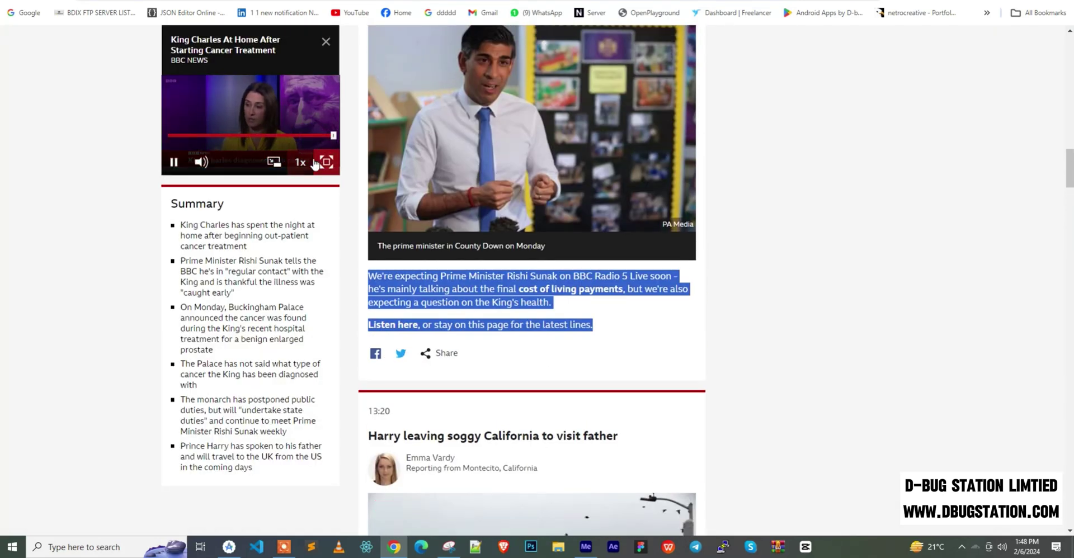
right_click(238, 84)
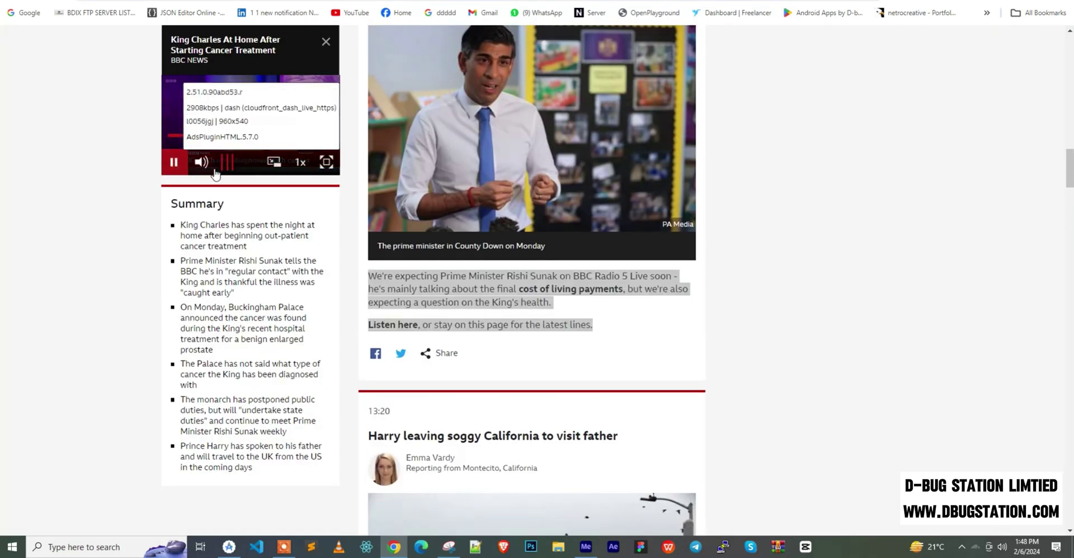
scroll(592, 274, "down", 4)
scroll(593, 274, "down", 15)
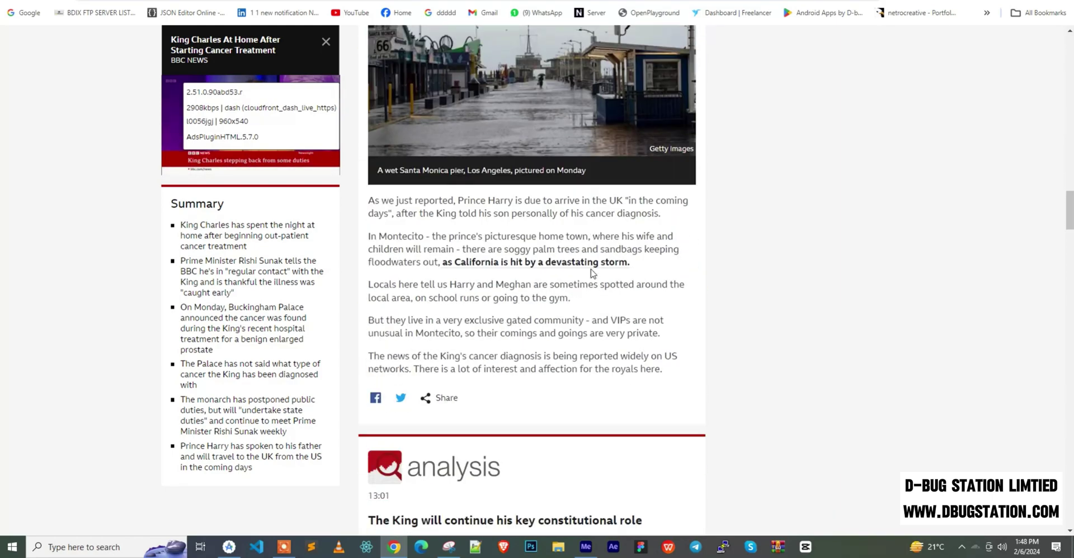
- Open YouTube in a new tab and play the SOMOY TV video from the home feed
key("ctrl+t")
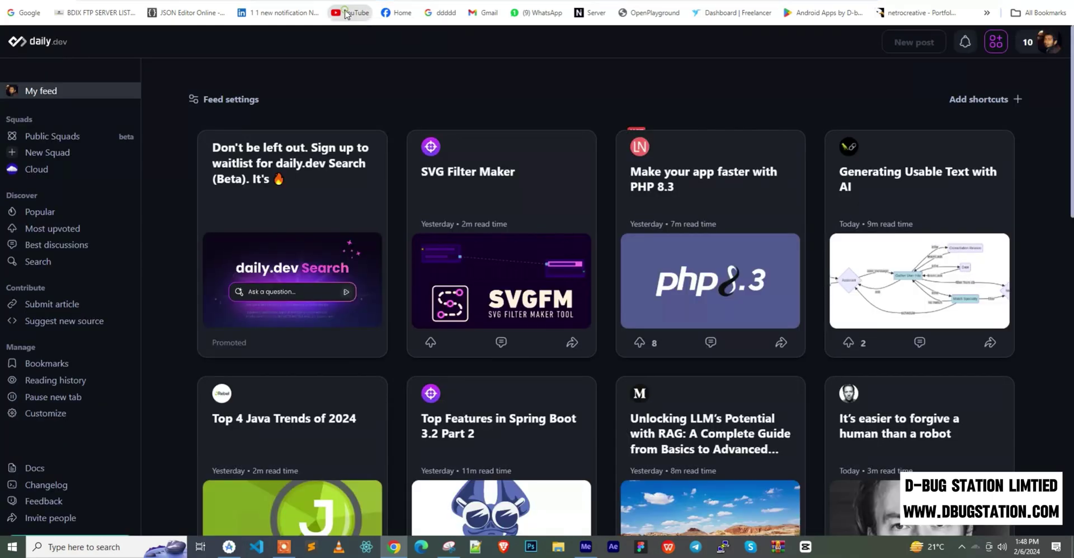
left_click(347, 13)
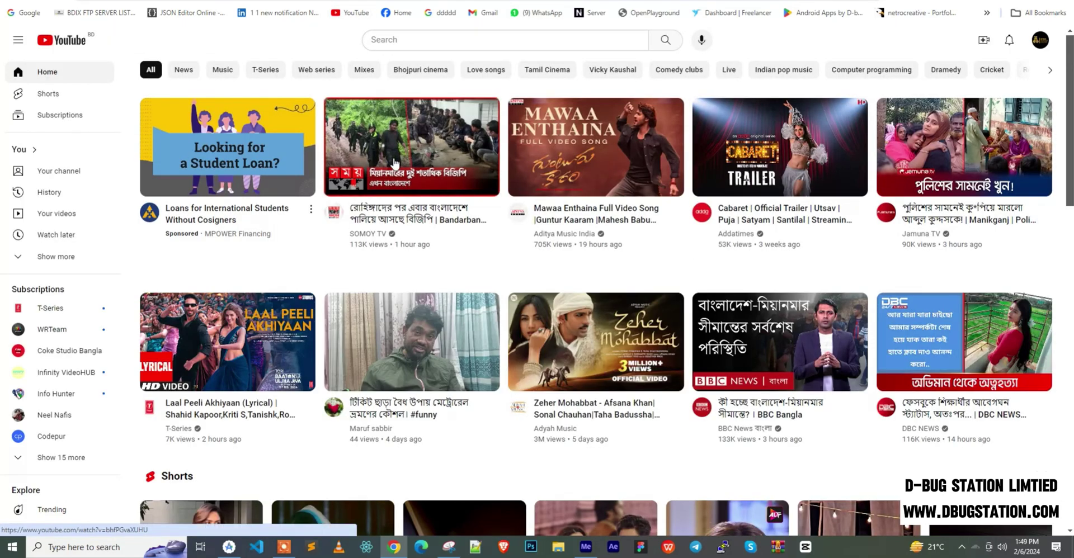
left_click(394, 163)
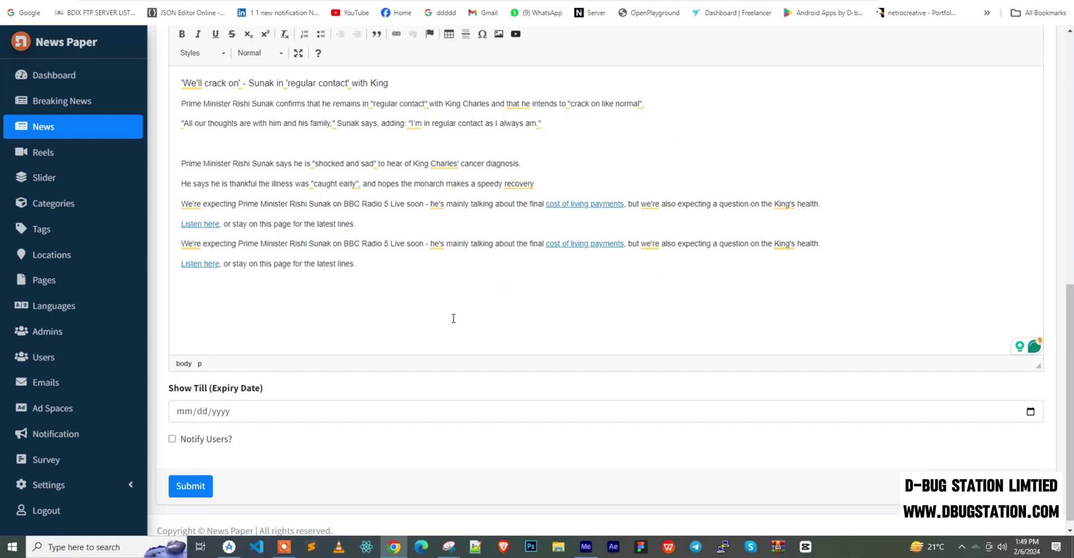
- Embed the copied SOMOY TV YouTube link in the Description as a responsive video
left_click(515, 33)
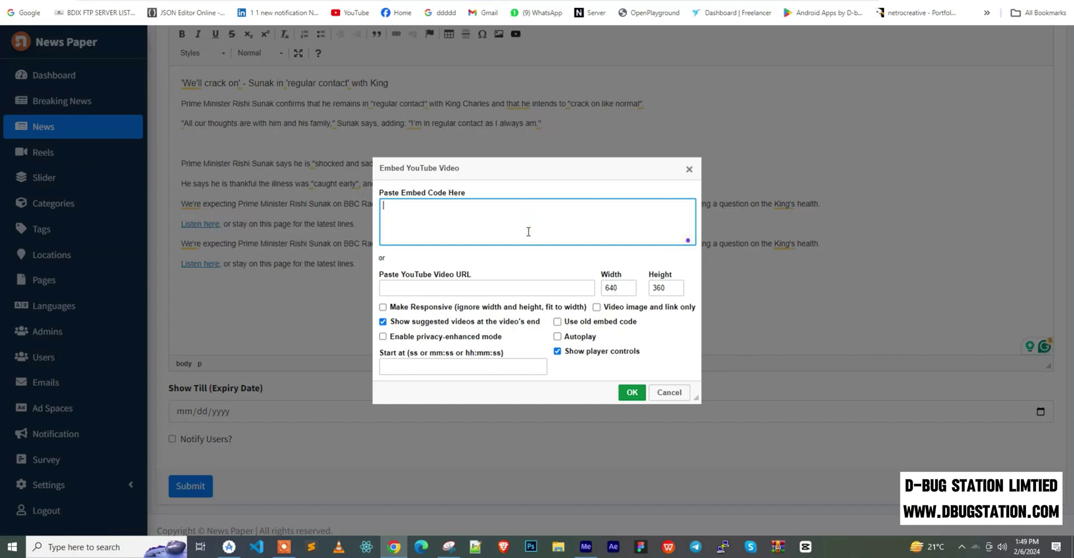
left_click(506, 288)
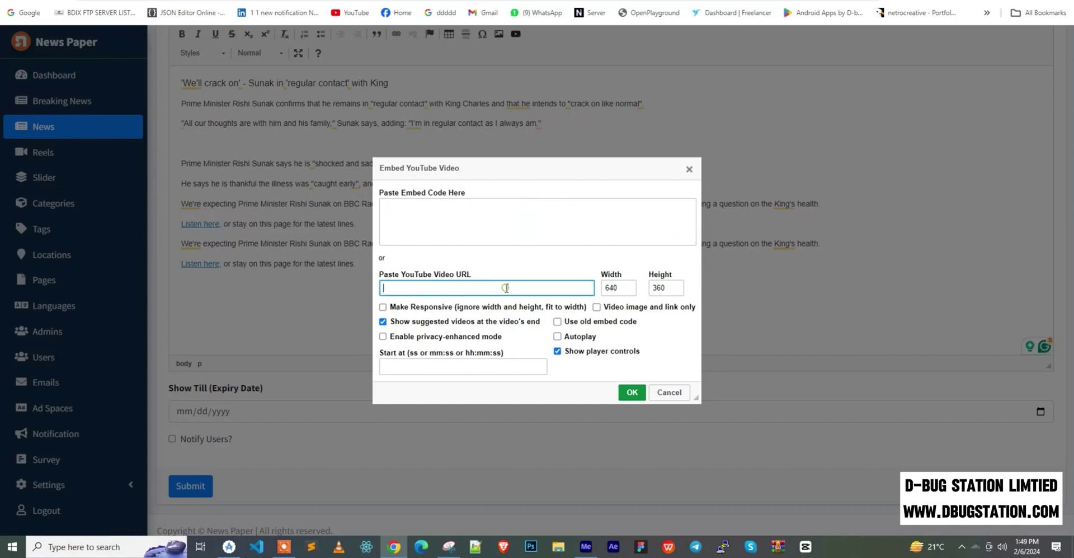
type("https://www.youtube.com/watch?v=bhfPGvaXUHU")
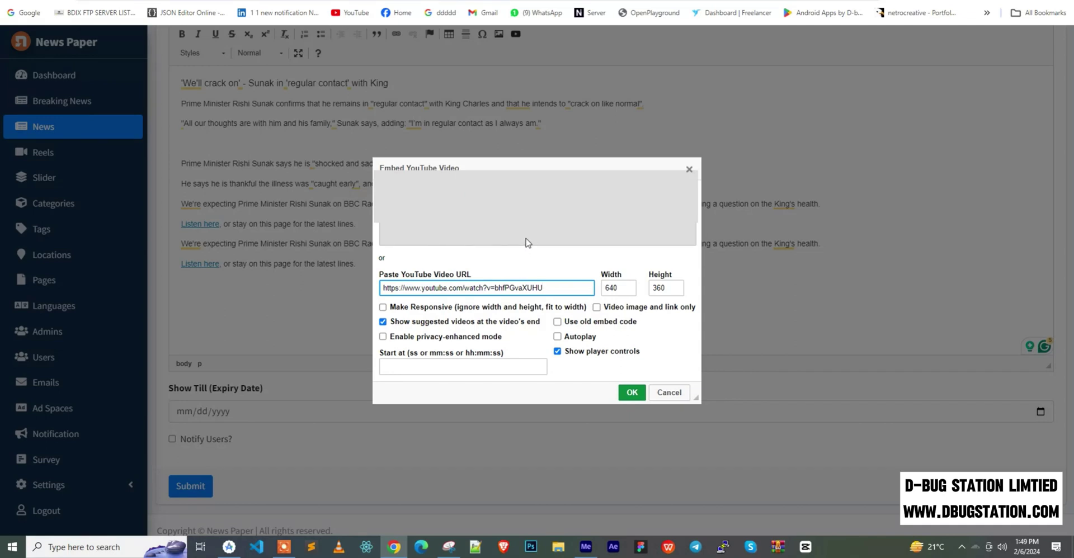
left_click(382, 307)
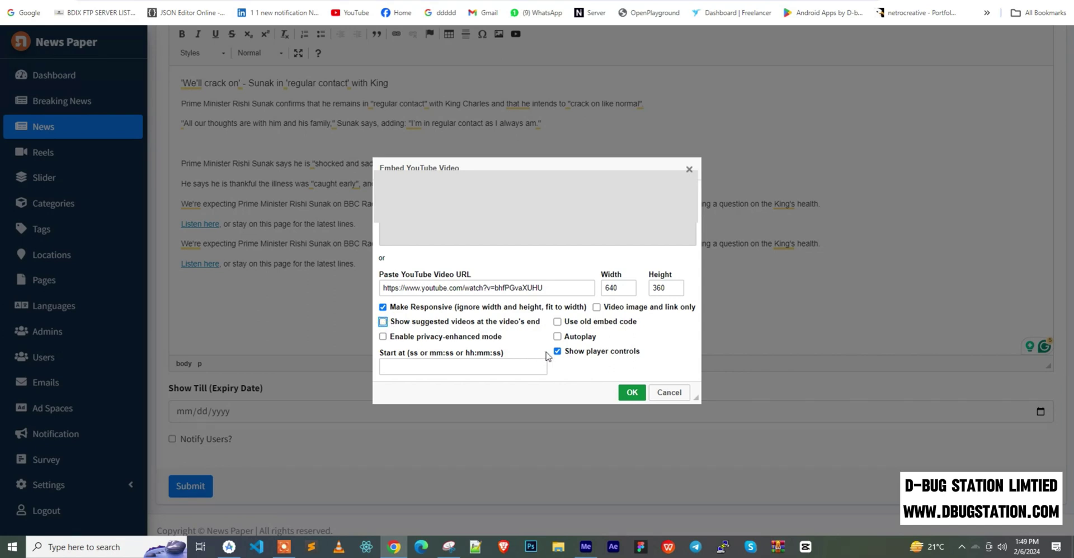
left_click(631, 392)
scroll(573, 296, "up", 4)
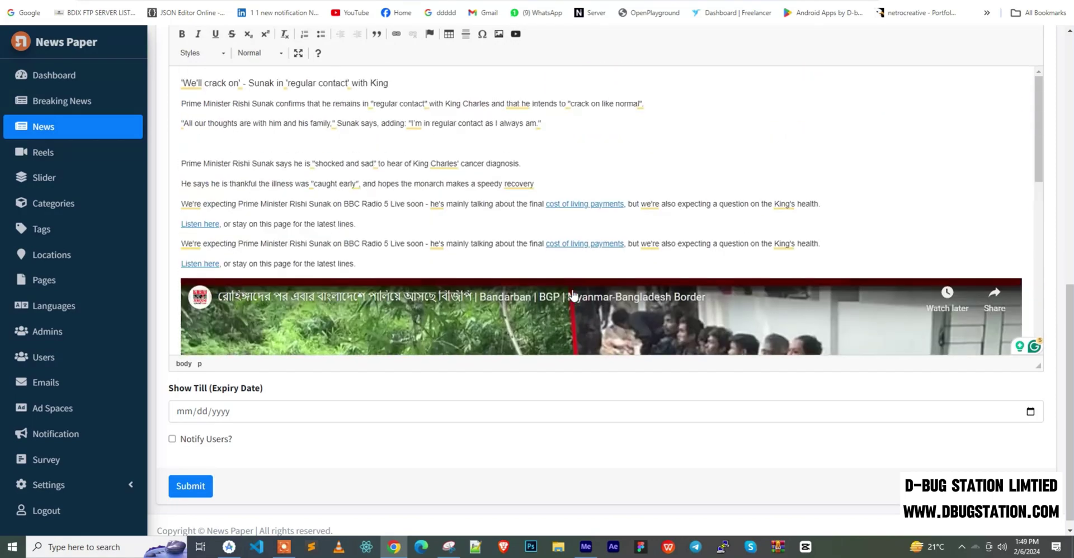